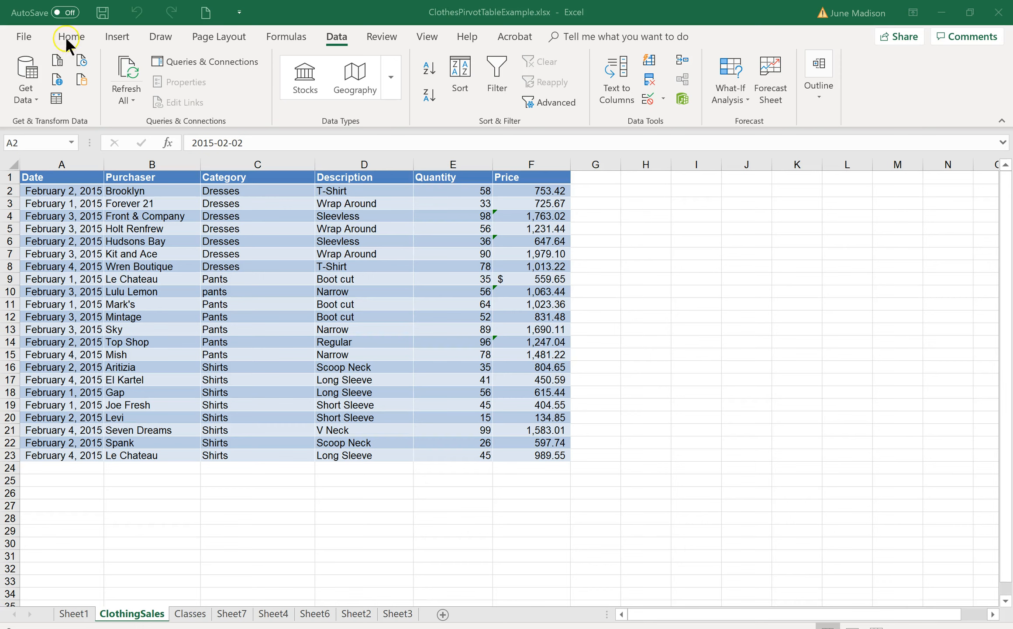
- Create a PivotTable from the ClothingSales range A1:F23 and place it on a new worksheet
left_click(115, 36)
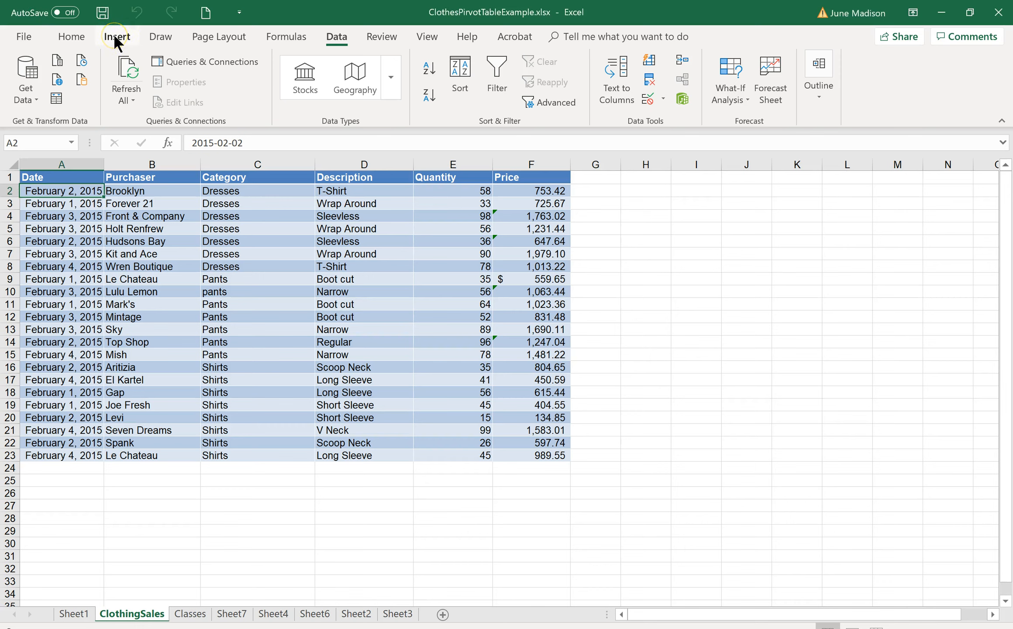
left_click(114, 35)
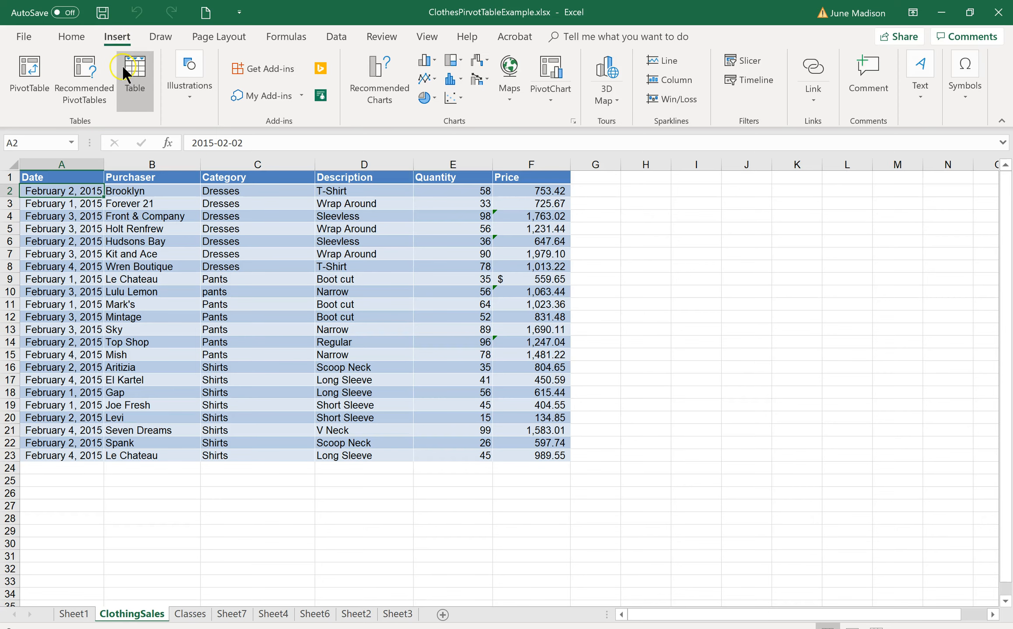
left_click(36, 59)
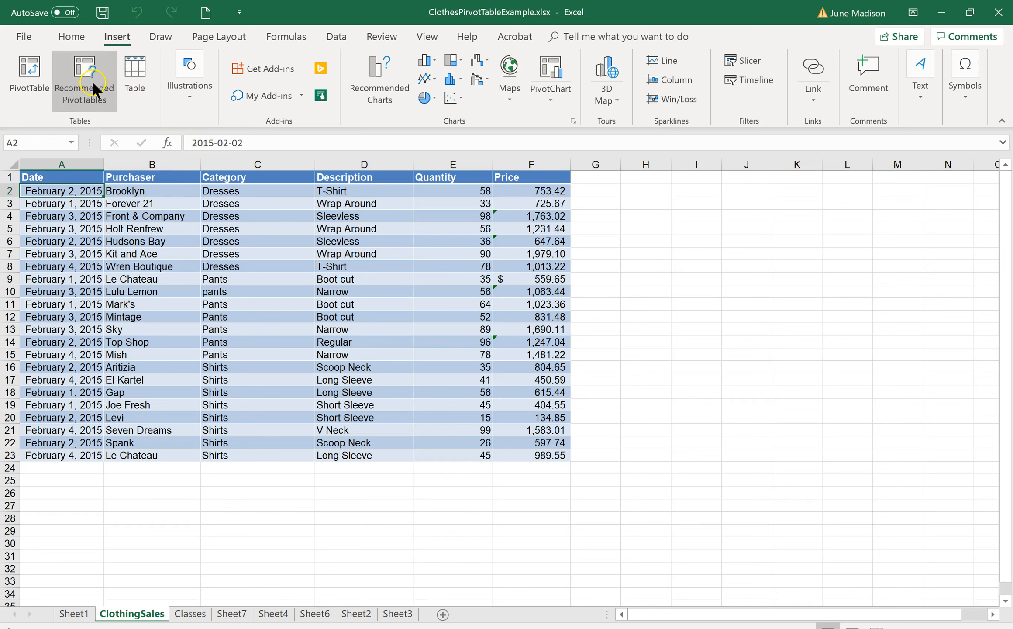
left_click(27, 69)
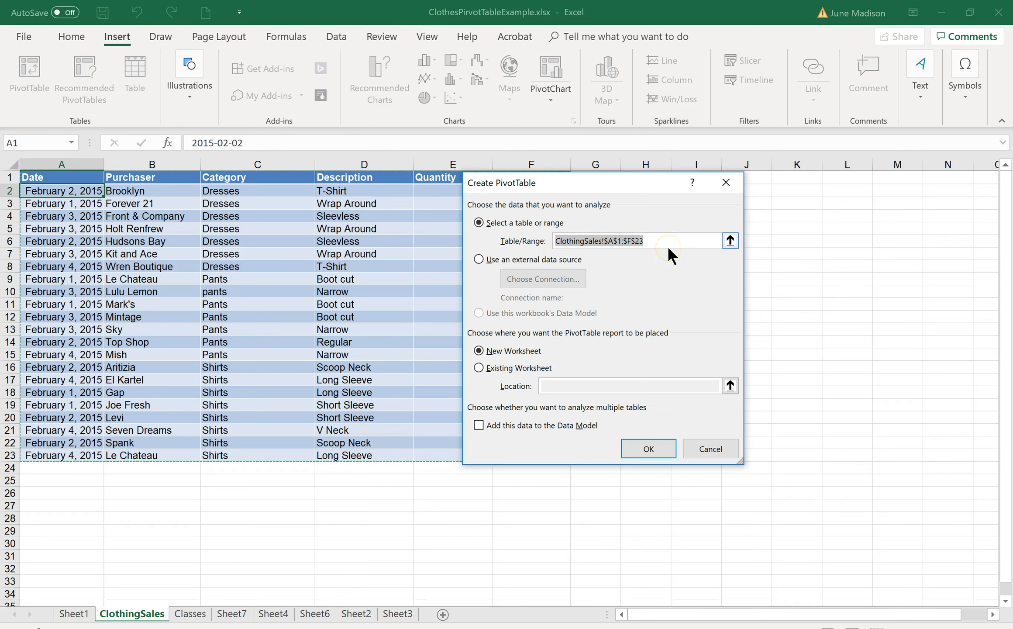
left_click(730, 240)
left_click_drag(68, 174, 542, 456)
left_click(731, 206)
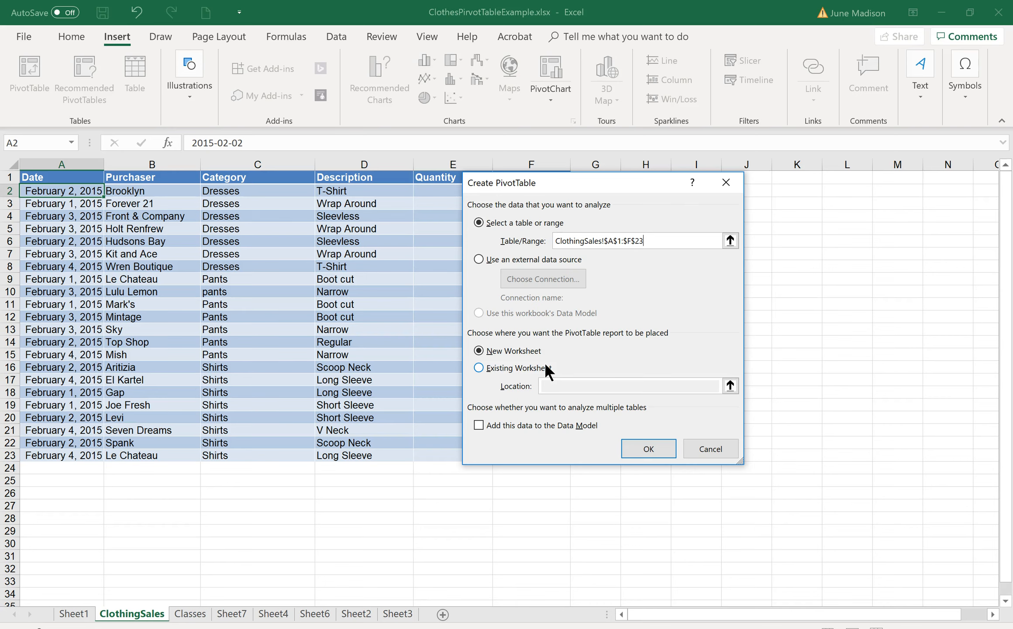
left_click(654, 447)
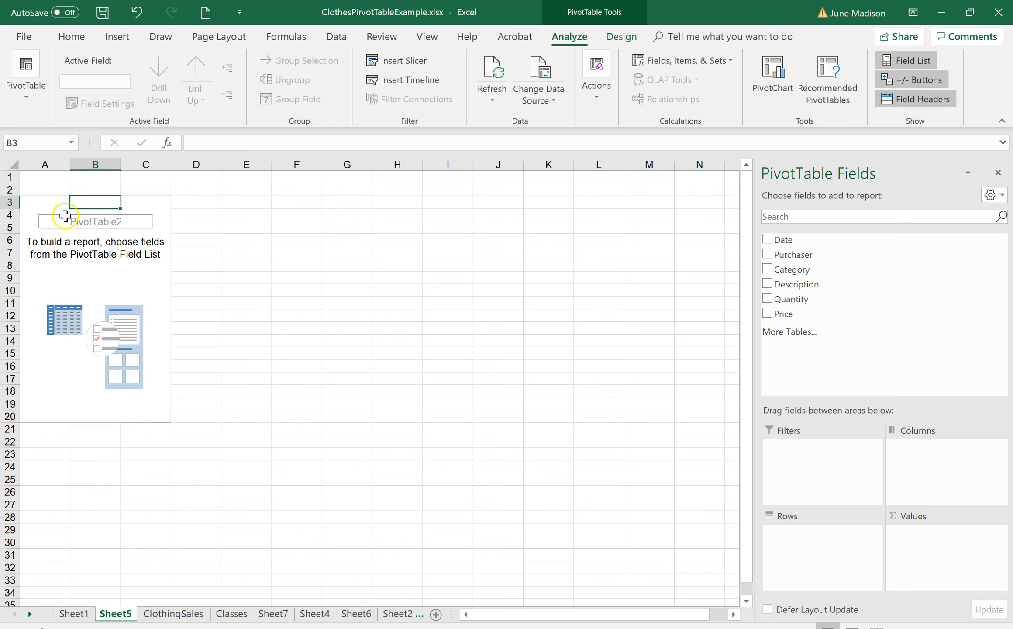
- Build the PivotTable with Category as the row labels and the sum of Quantity as the values
left_click(64, 275)
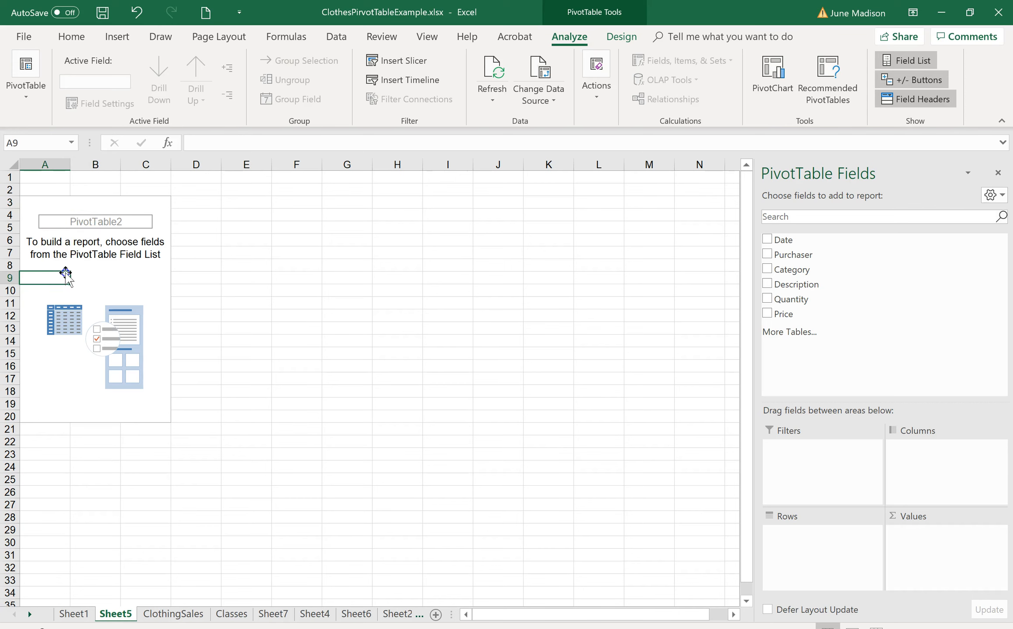
left_click(206, 292)
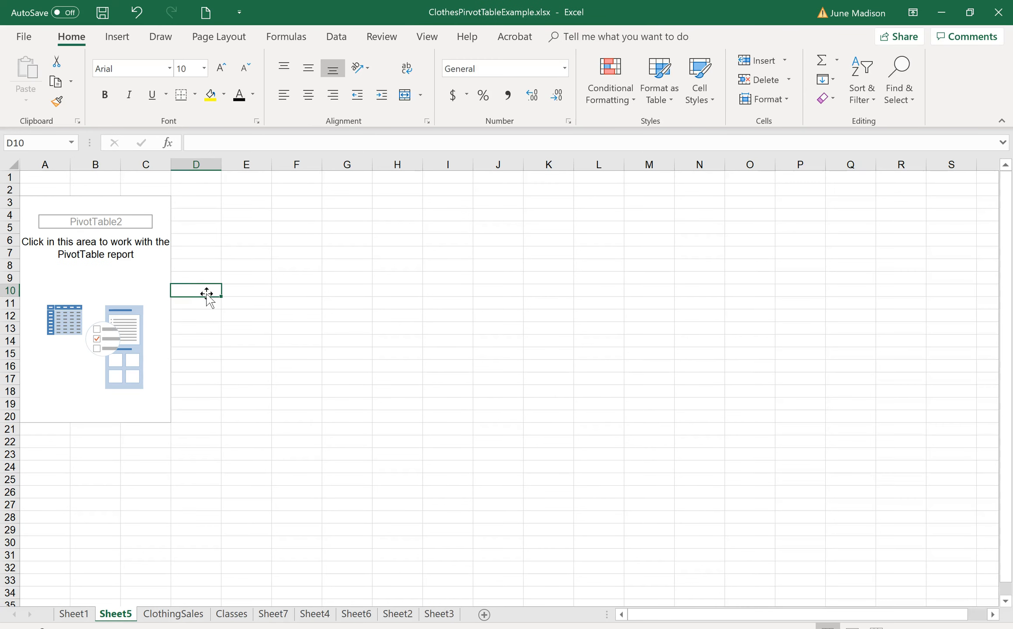
left_click(81, 274)
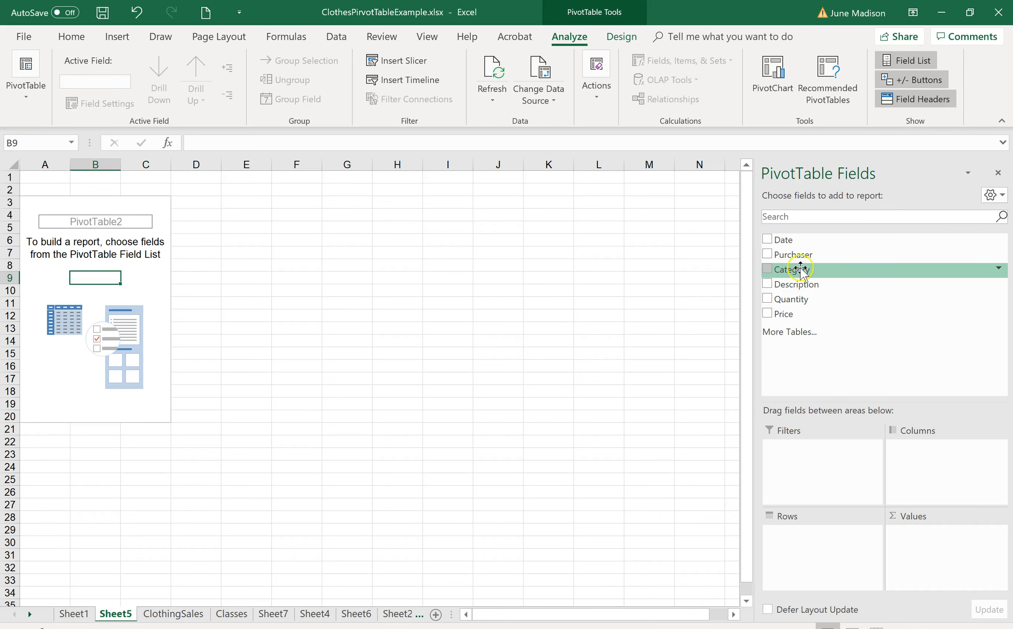
left_click_drag(798, 268, 808, 543)
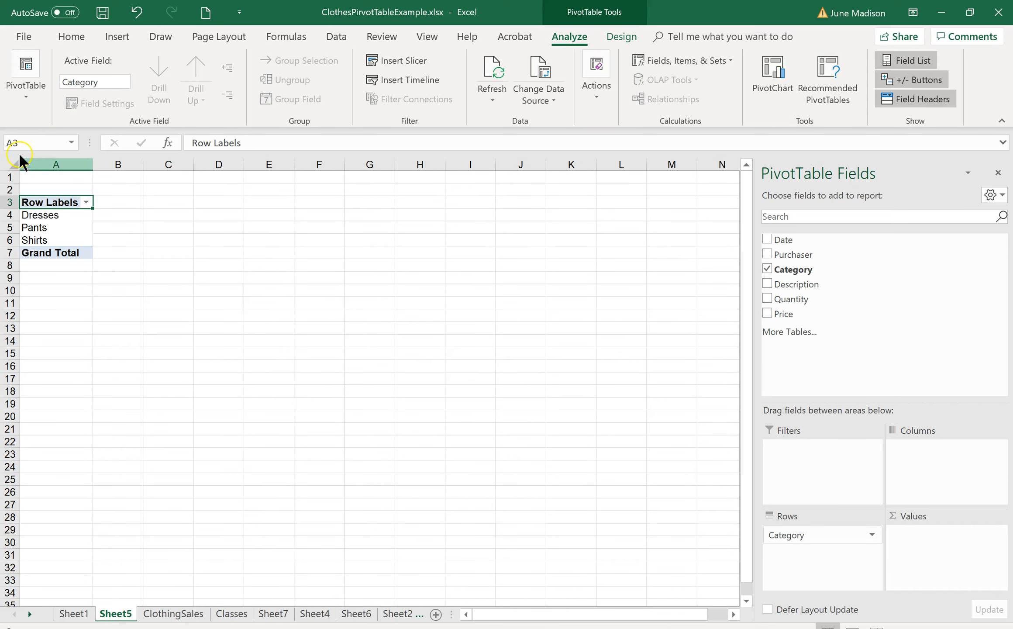
left_click(35, 205)
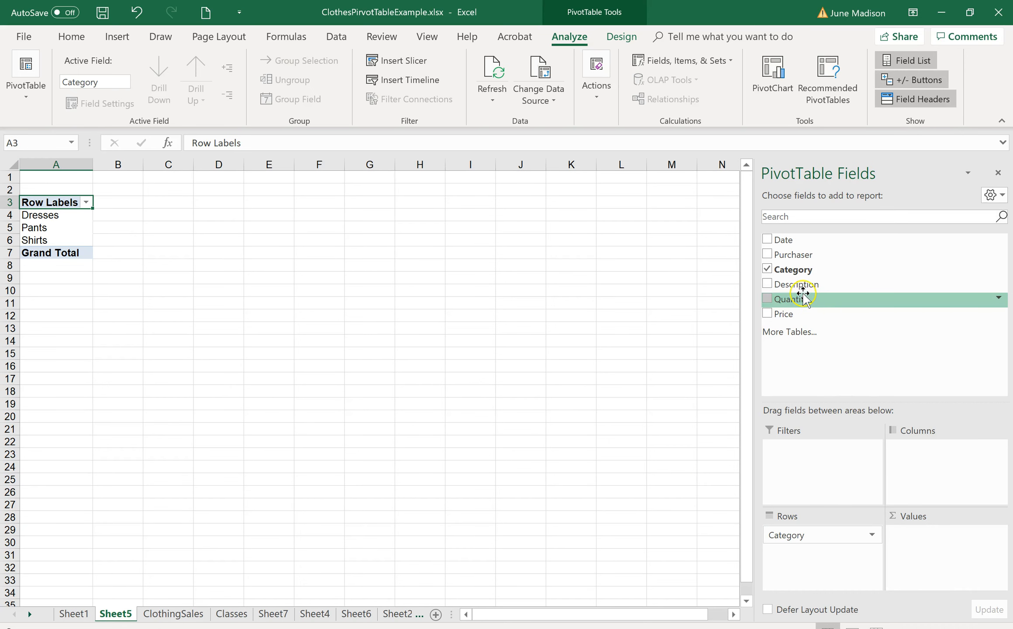
left_click_drag(790, 301, 918, 544)
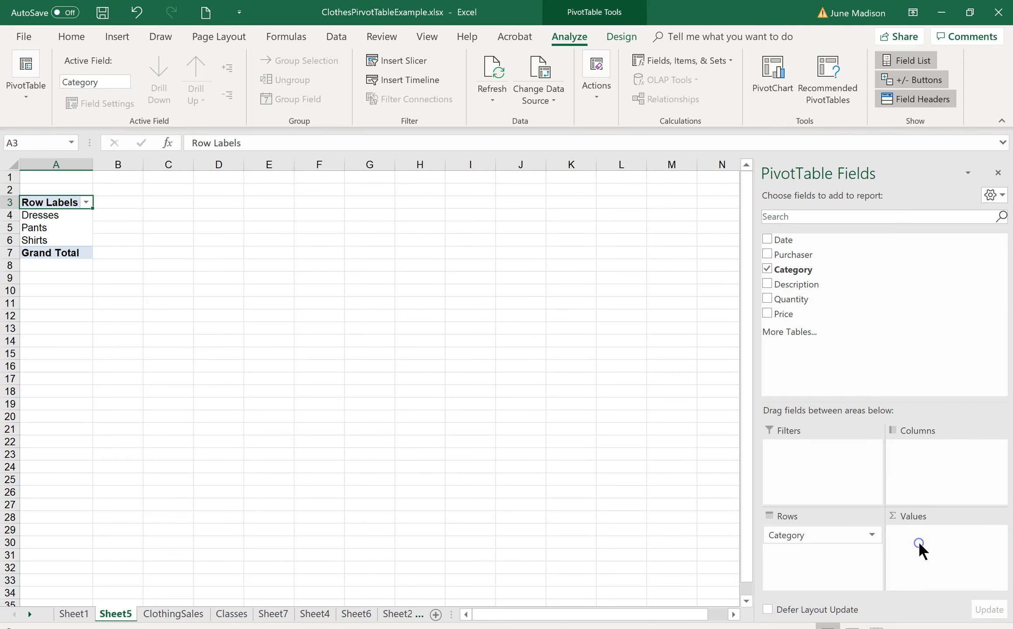
left_click(919, 542)
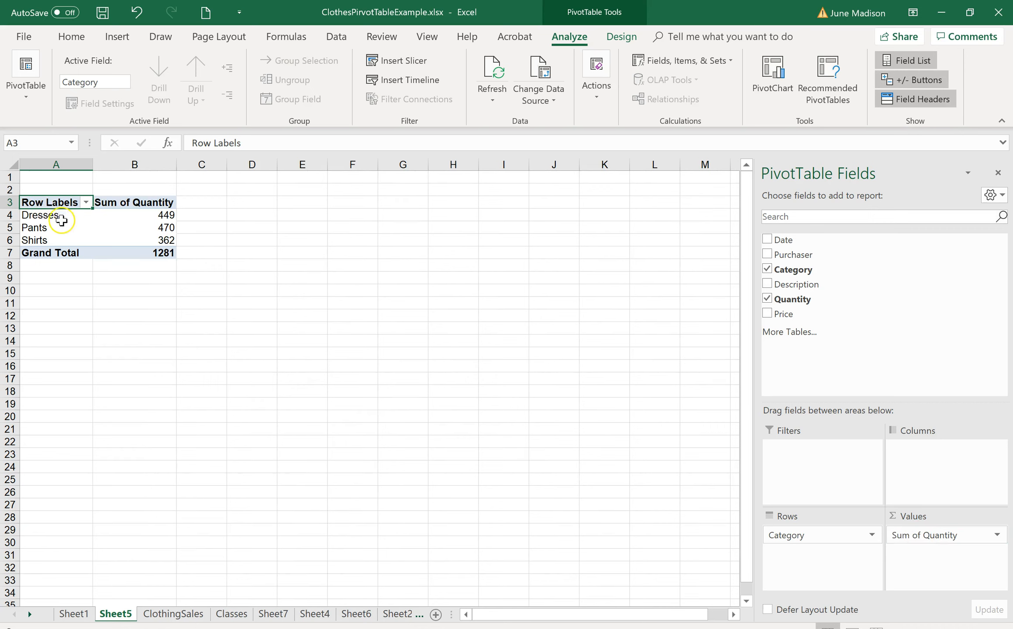
- Add Date as a report filter and restrict the PivotTable to February 2, 2015
left_click_drag(837, 263, 820, 575)
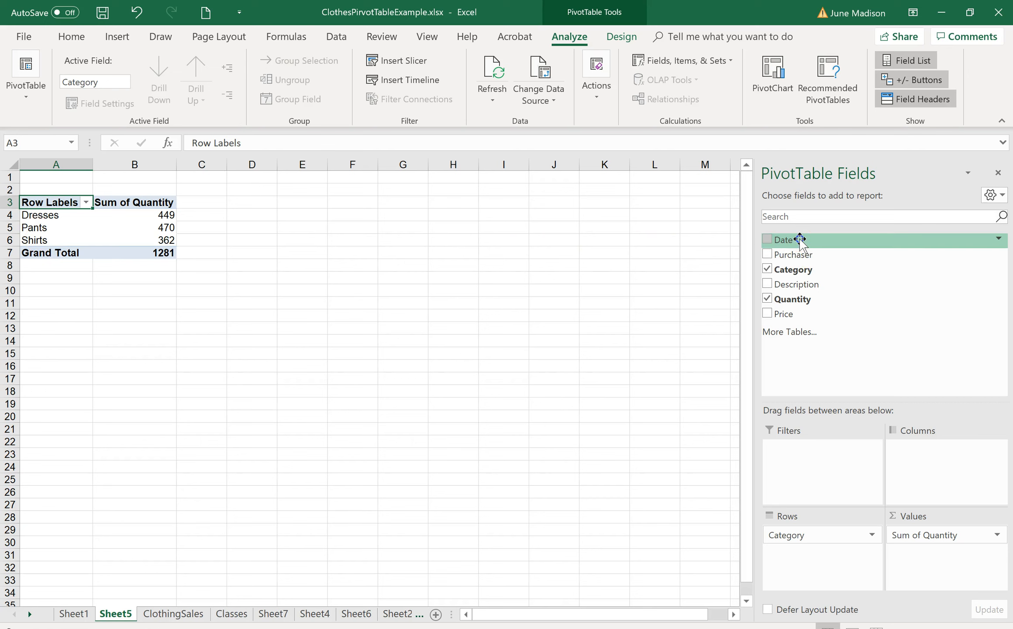
left_click_drag(799, 239, 786, 454)
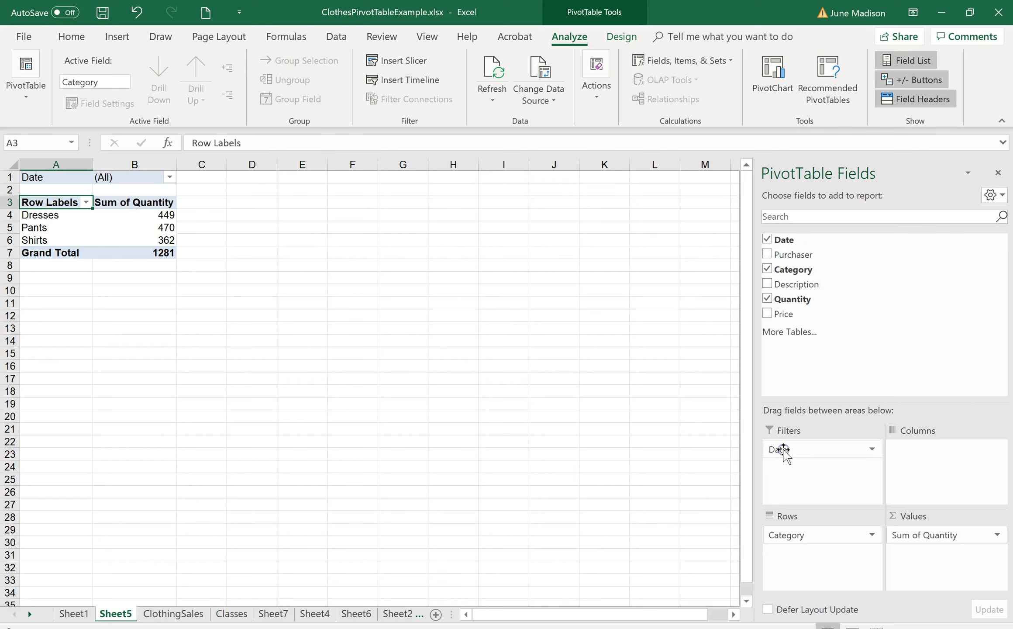
left_click(169, 177)
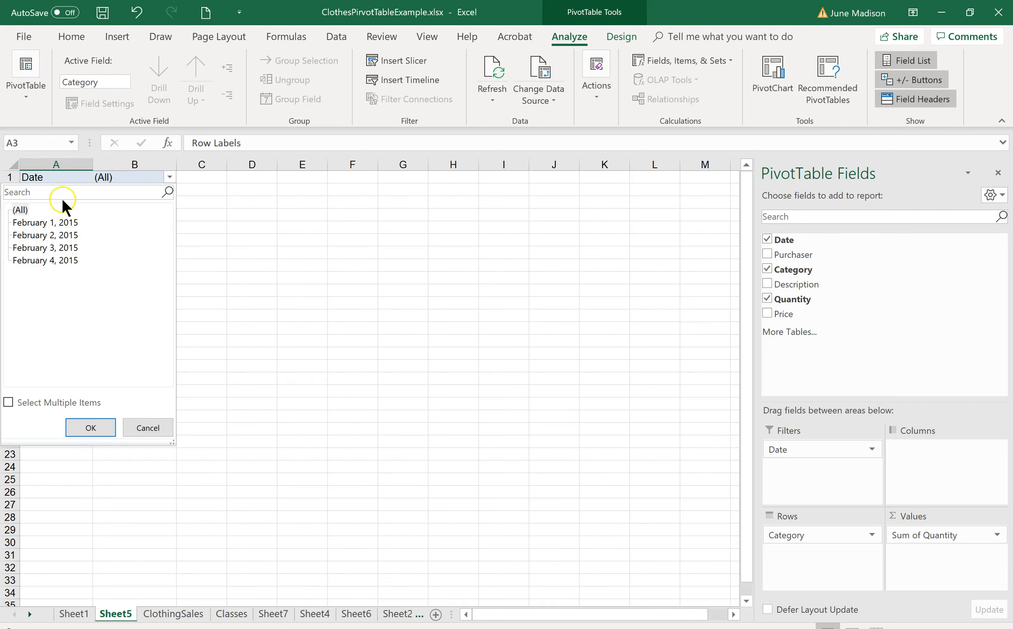
left_click(32, 235)
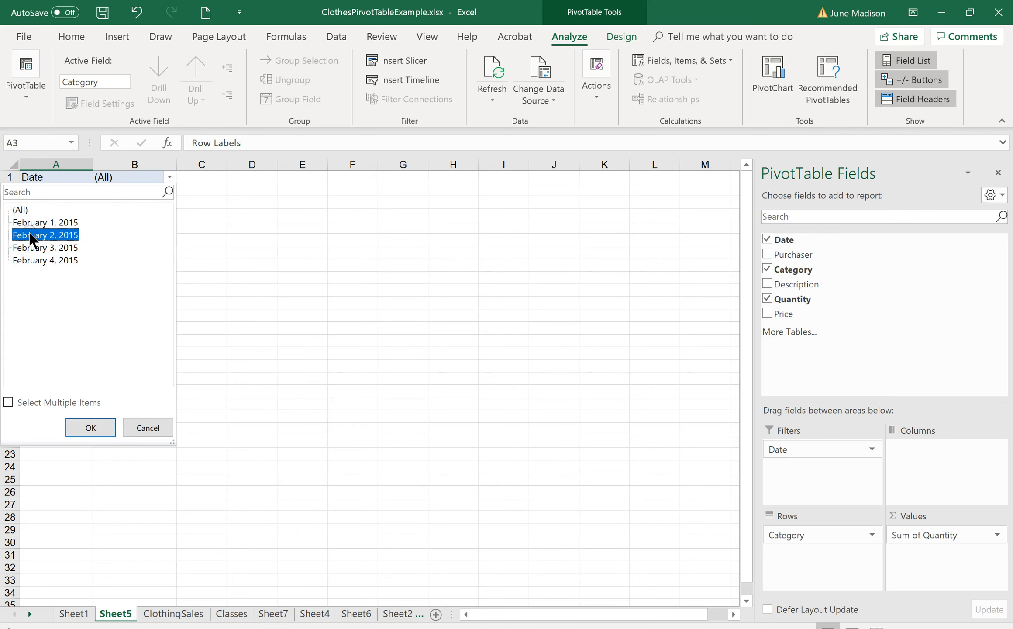
left_click(93, 426)
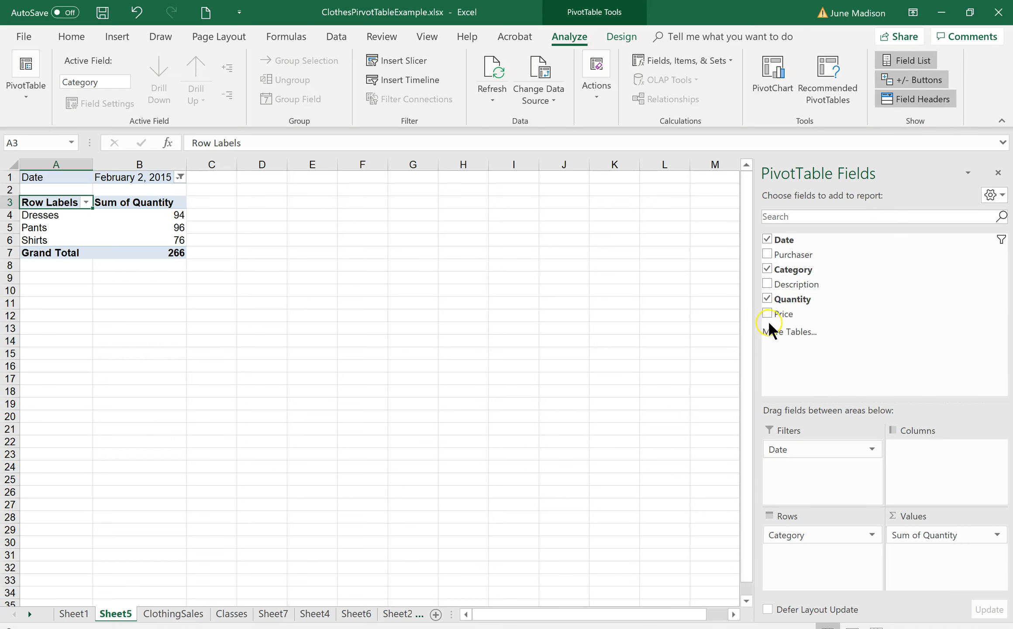
- Replace Quantity with the sum of Price in the PivotTable values and reset the Date filter to all dates
left_click(767, 298)
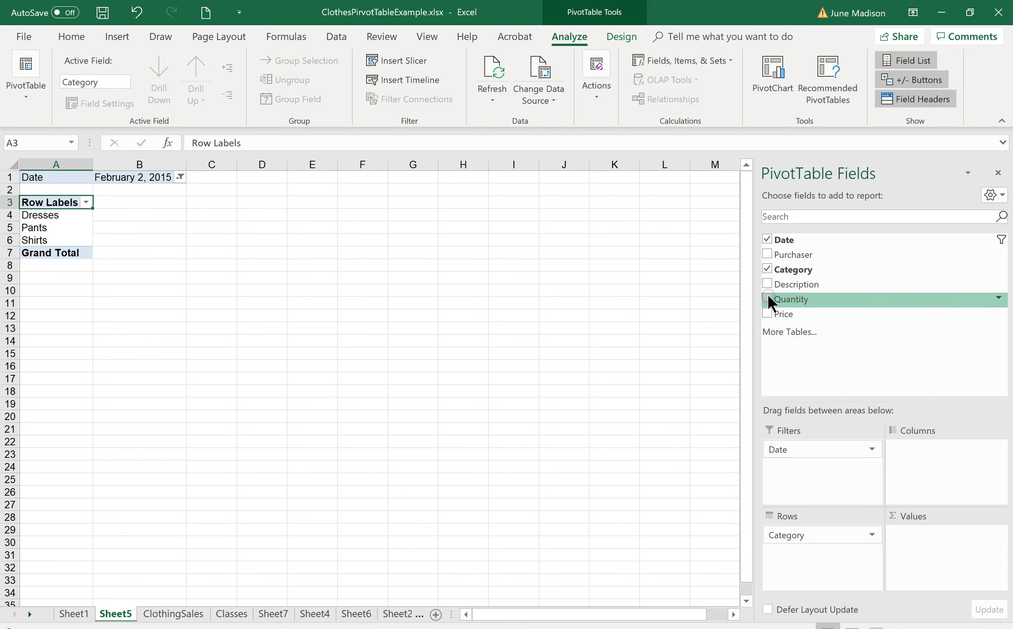
left_click_drag(786, 321, 914, 538)
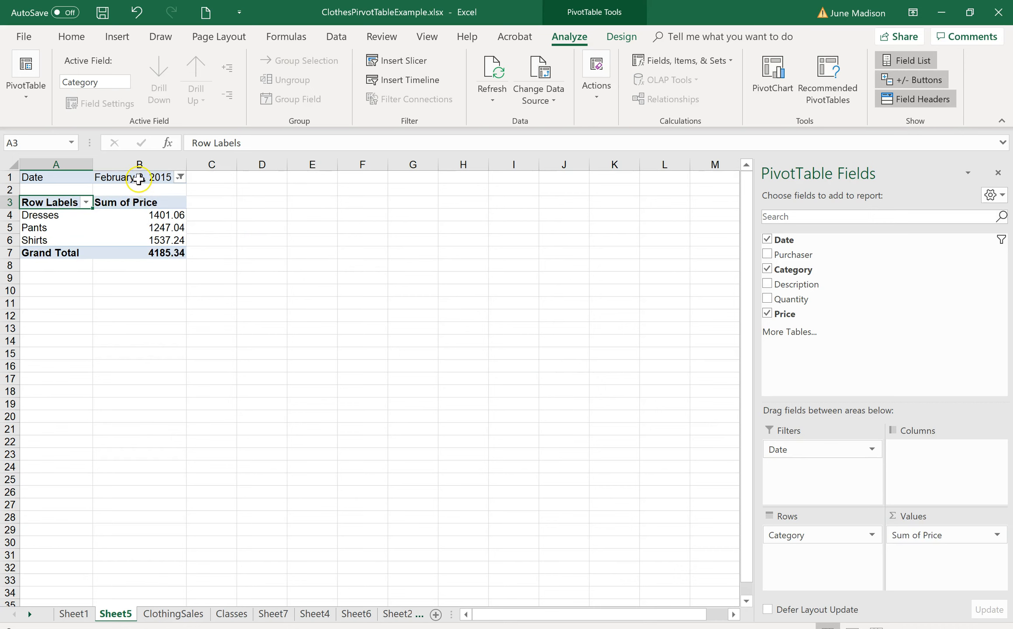
left_click(180, 177)
left_click(27, 212)
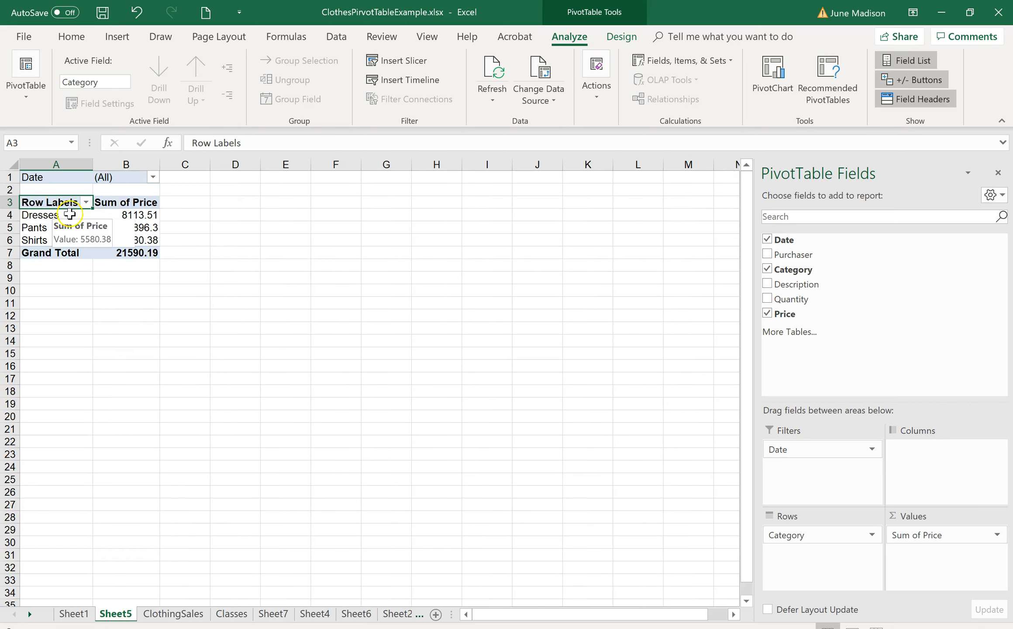
- Allow multiple items in the Date filter and include only February 1 and February 4, 2015
left_click(153, 178)
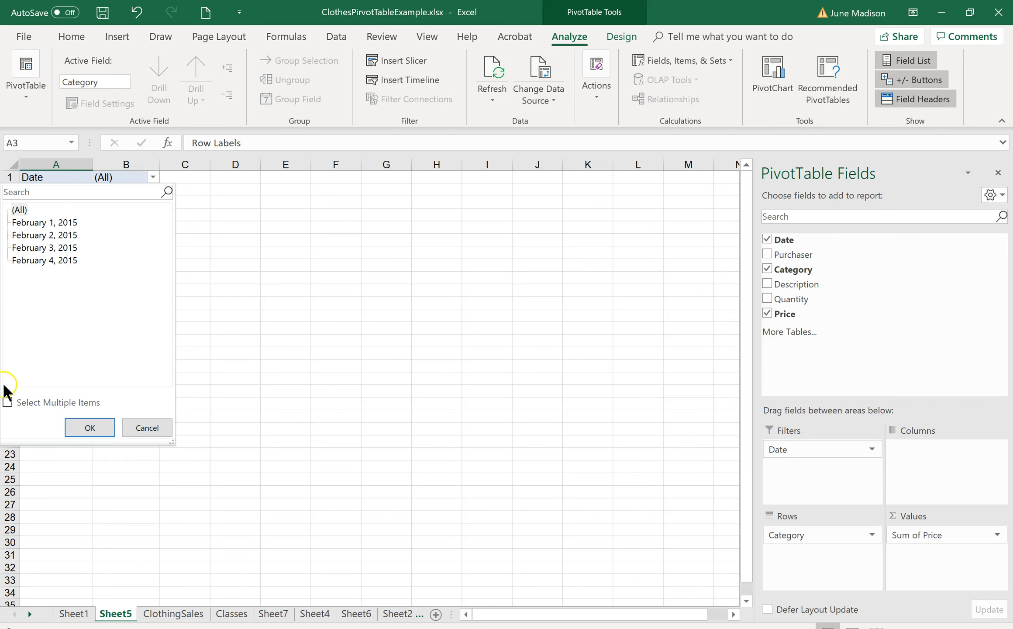
left_click(13, 402)
left_click(9, 402)
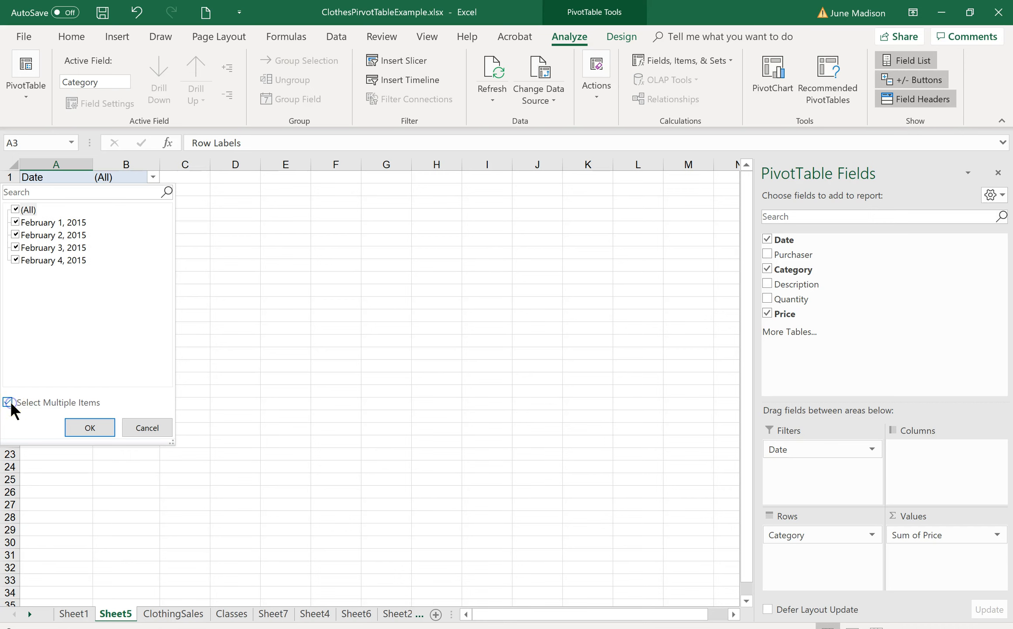
left_click(16, 235)
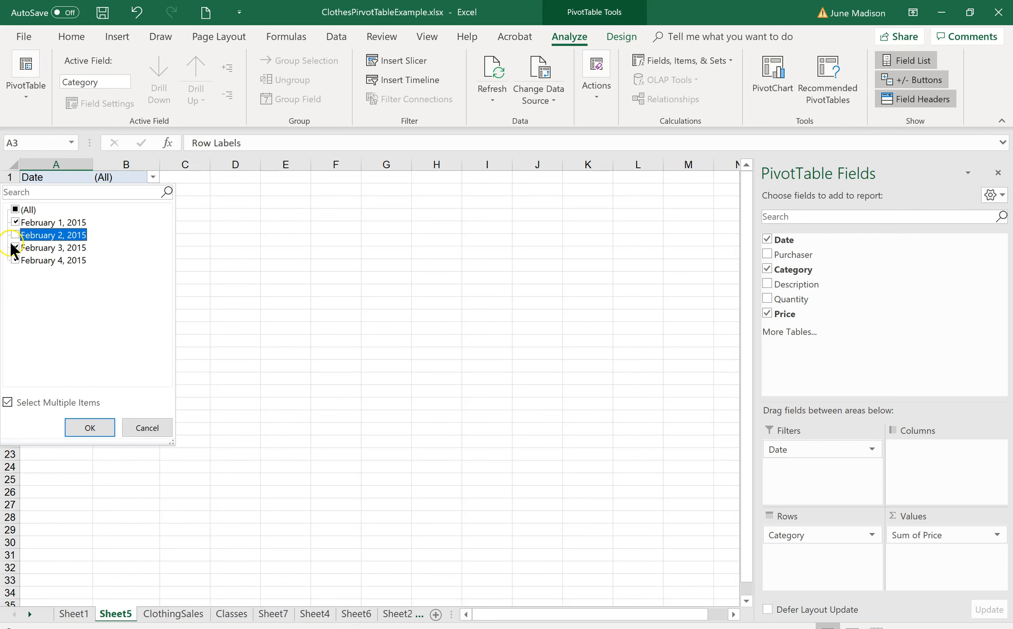
left_click(14, 248)
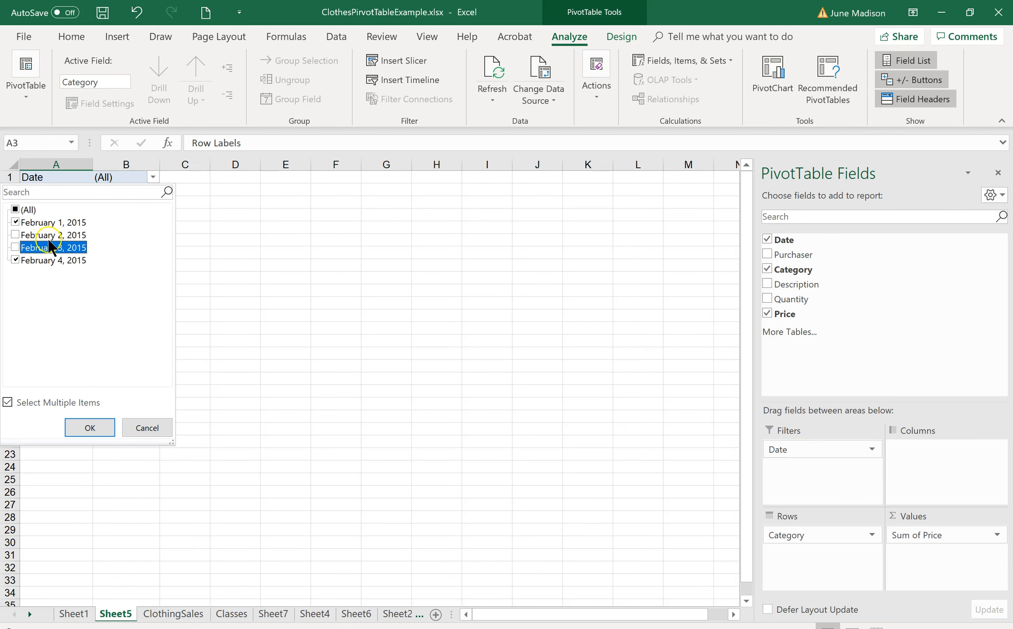
left_click(88, 427)
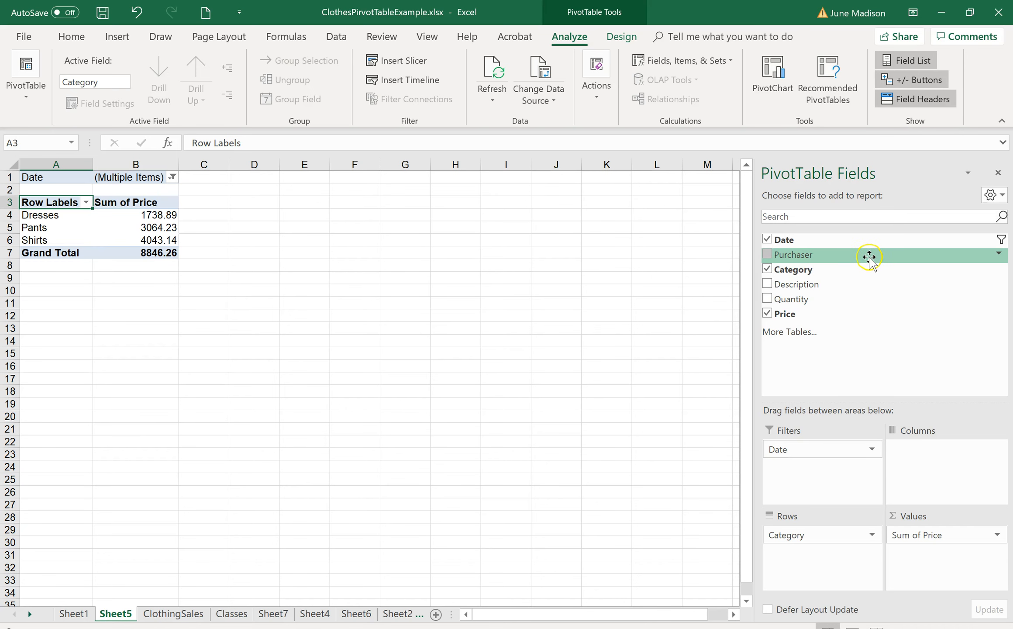
- Nest Purchaser beneath Category in the PivotTable rows and include all dates in the Date filter again
left_click_drag(860, 257, 790, 563)
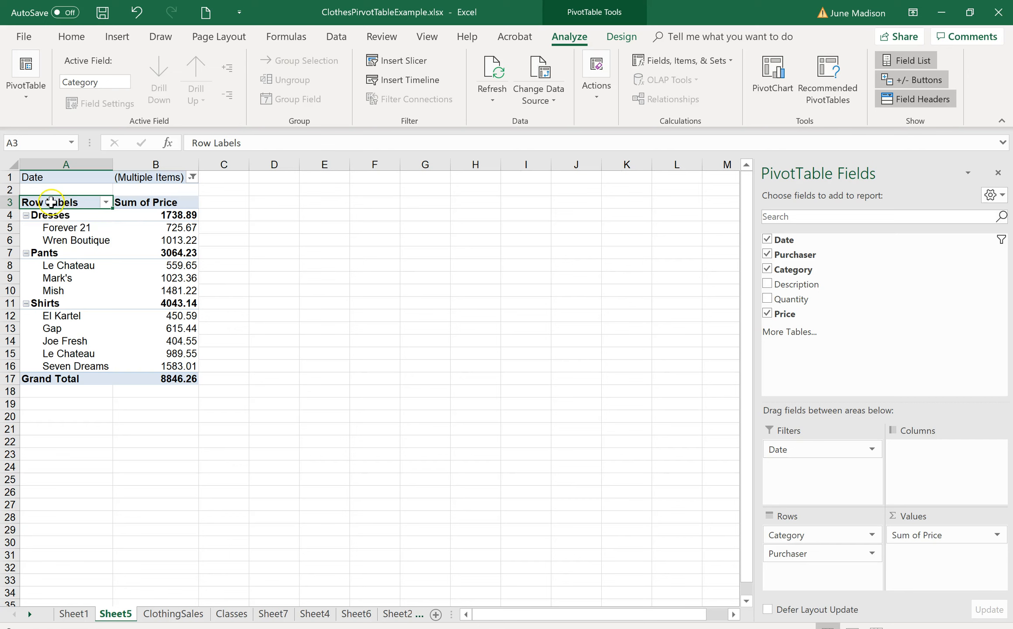
left_click(49, 216)
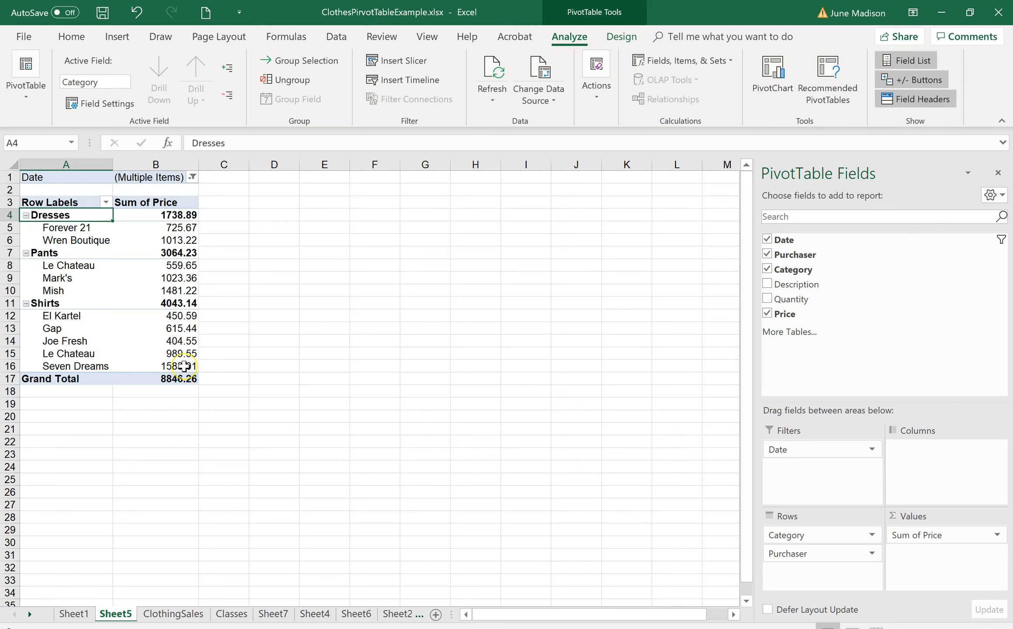
left_click(192, 184)
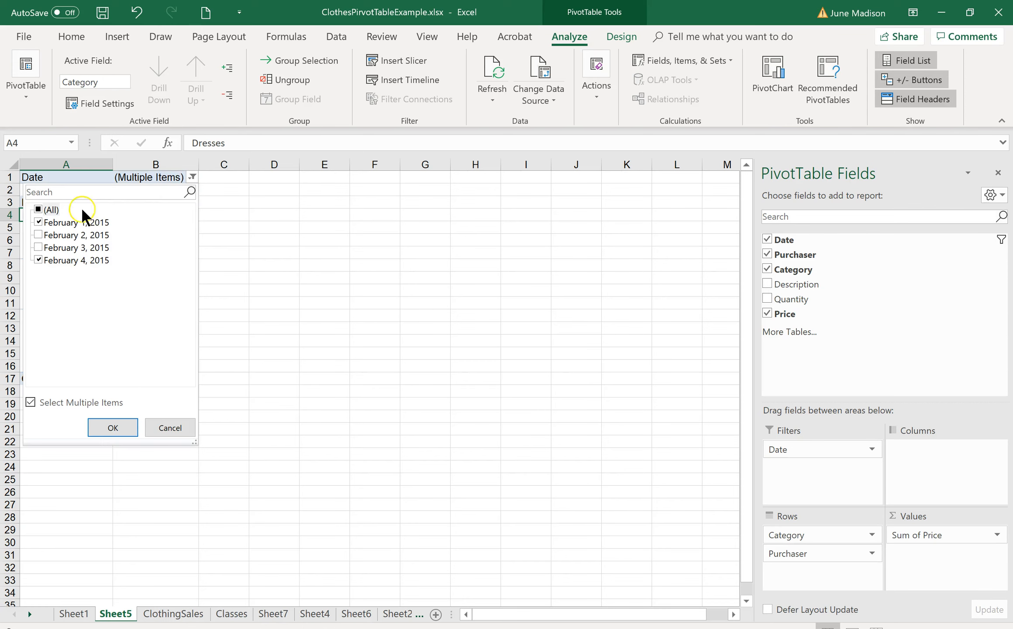
left_click(101, 430)
- Exclude February 1 and February 4, 2015 from the Date filter, keeping February 2 and 3 selected
left_click(187, 175)
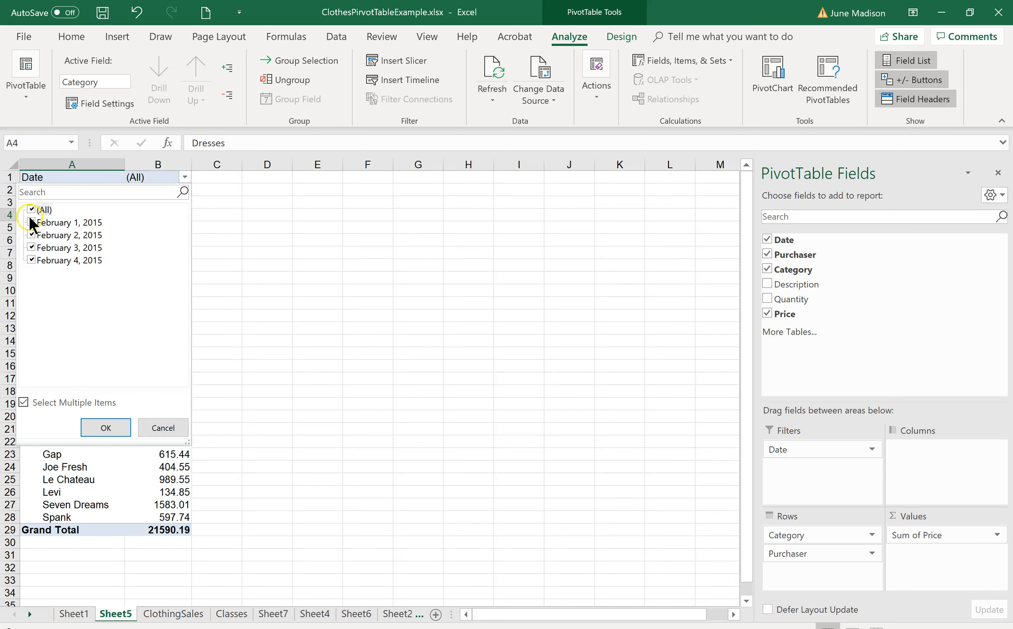
left_click(31, 222)
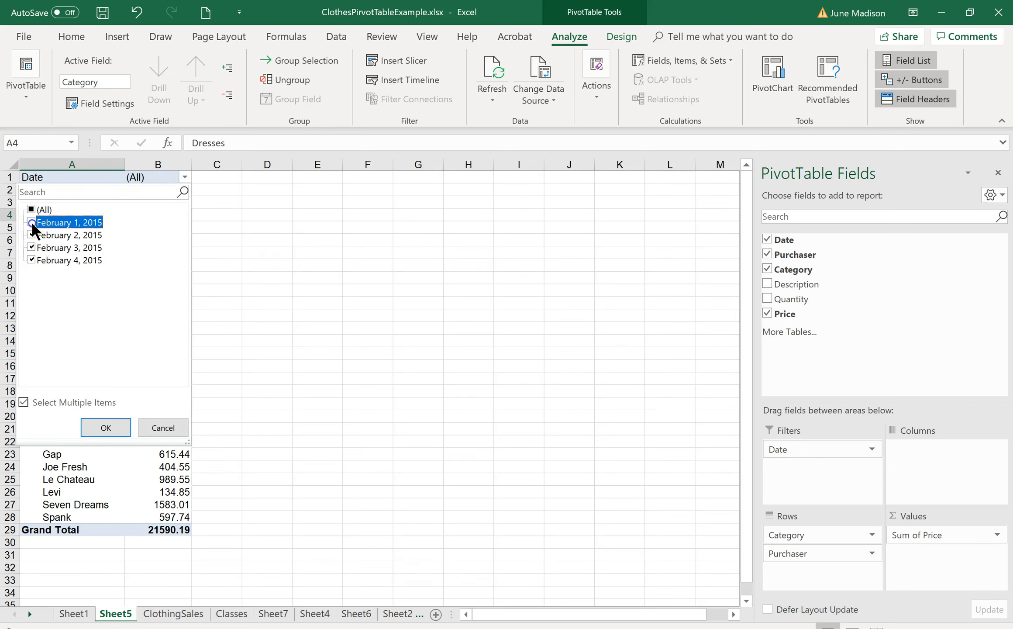
left_click(33, 256)
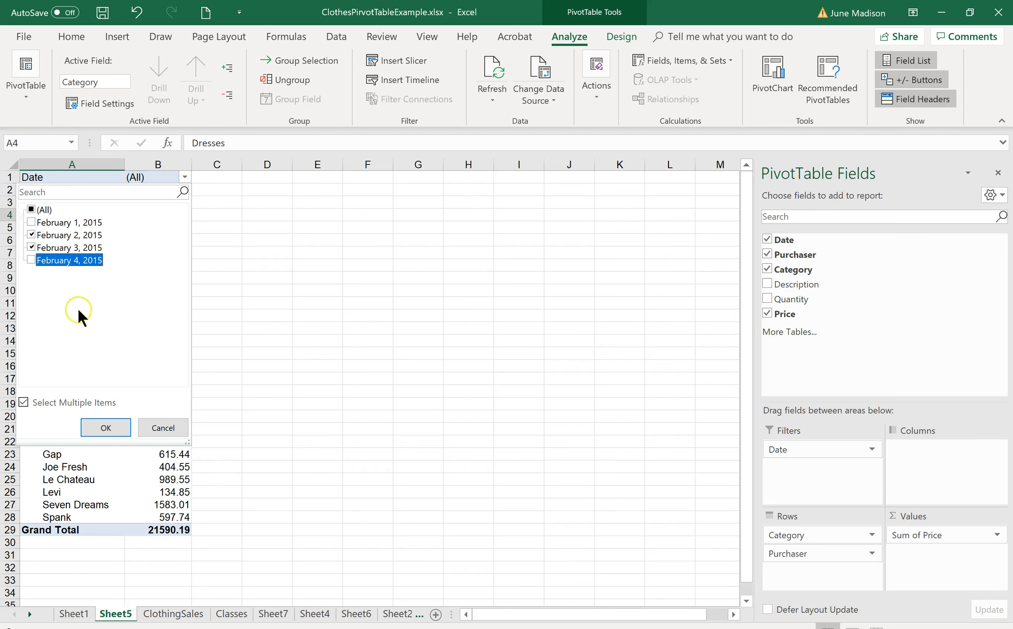
left_click(106, 427)
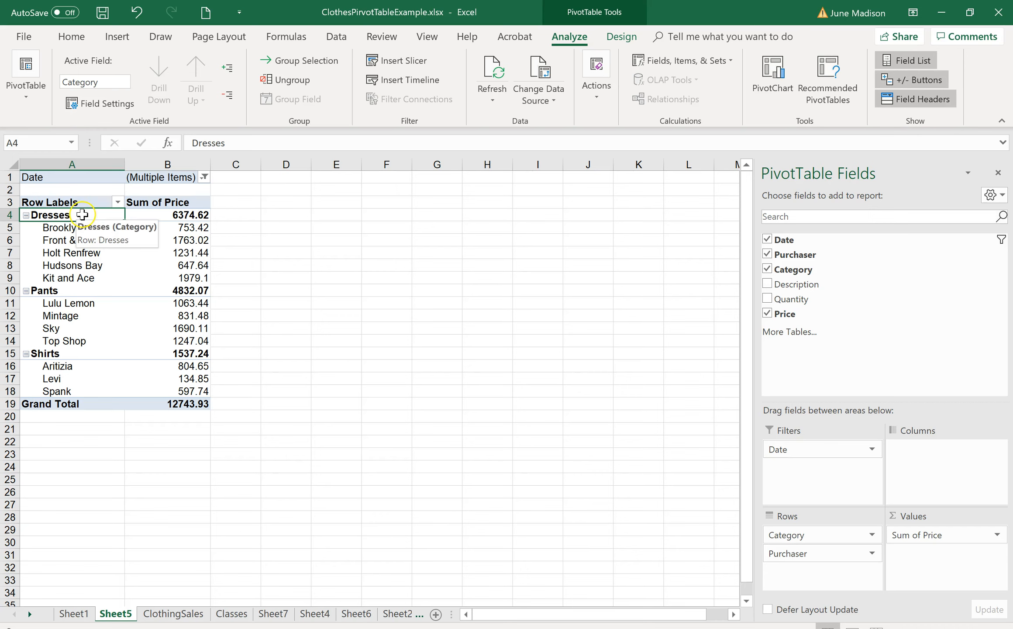
- Collapse the Dresses group in the PivotTable and select the Dresses and Pants row labels
left_click(26, 216)
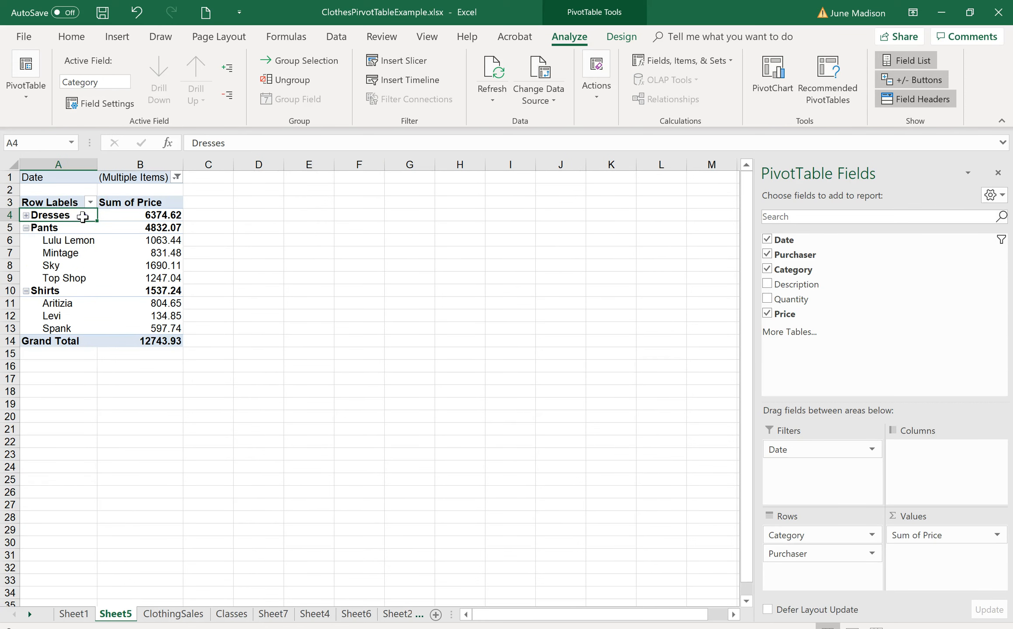
left_click_drag(82, 214, 80, 225)
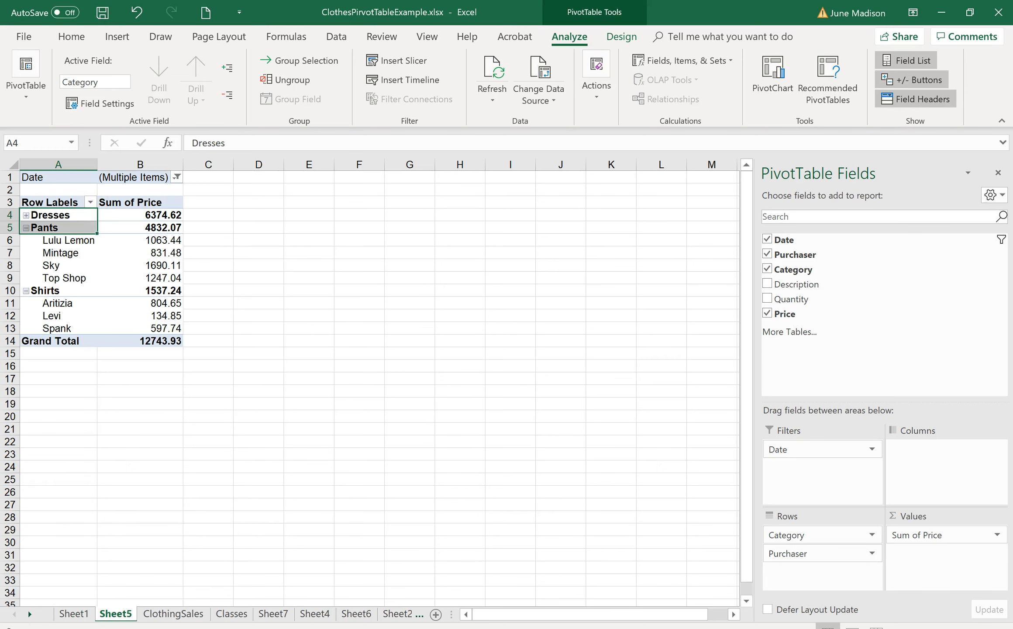
- Undo the collapse of the Dresses group and move the Dresses group below the Pants group in the PivotTable
key("ctrl+z")
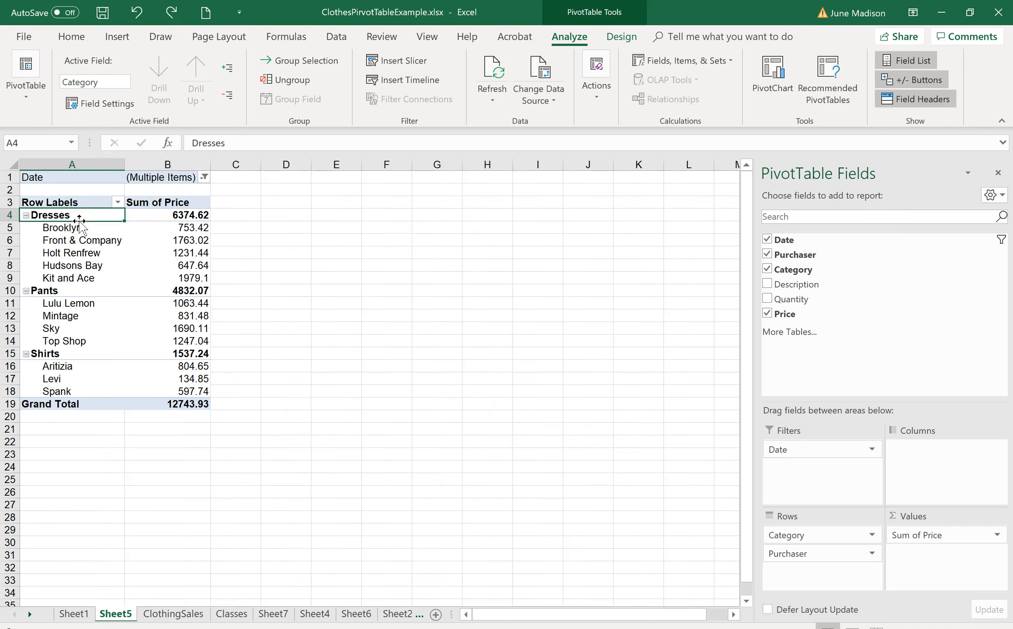
left_click_drag(85, 221, 86, 221)
left_click_drag(86, 221, 75, 303)
left_click_drag(93, 217, 67, 332)
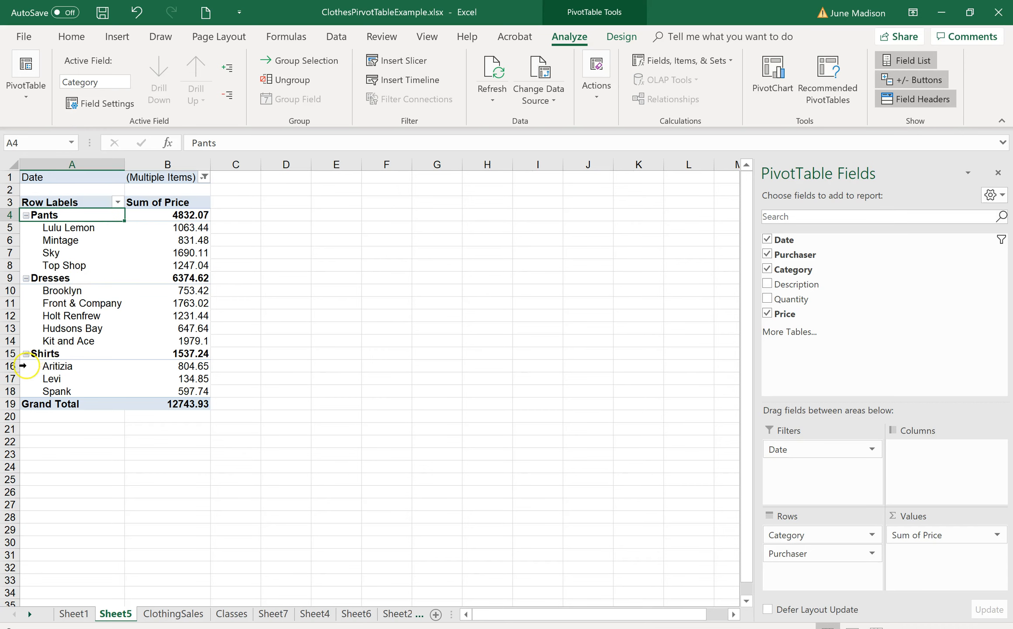
- Move the Shirts group between the Pants and Dresses groups in the PivotTable rows
left_click(58, 362)
left_click(48, 354)
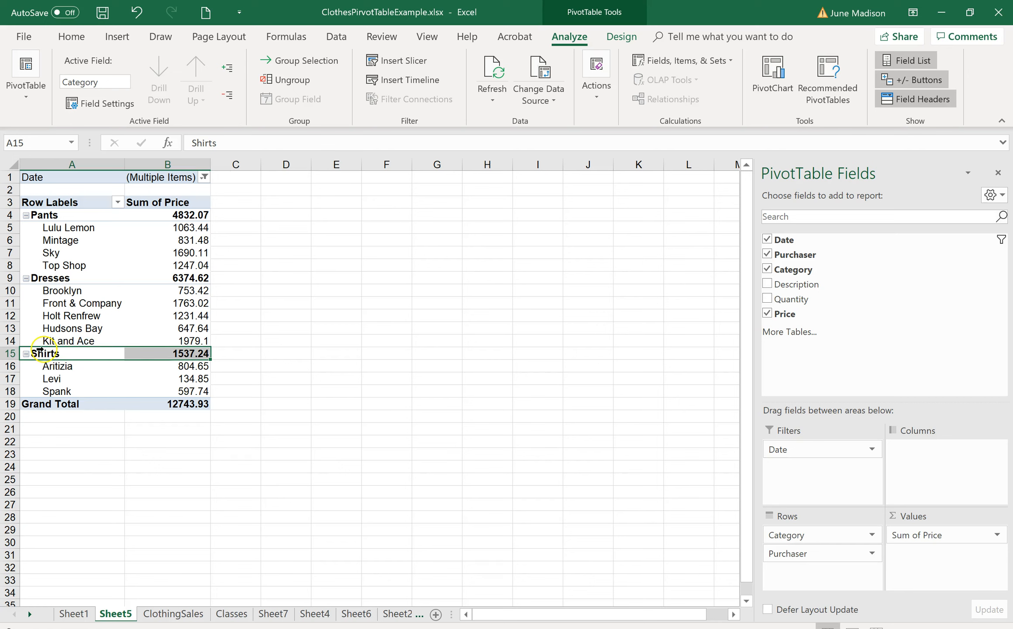
double_click(82, 364)
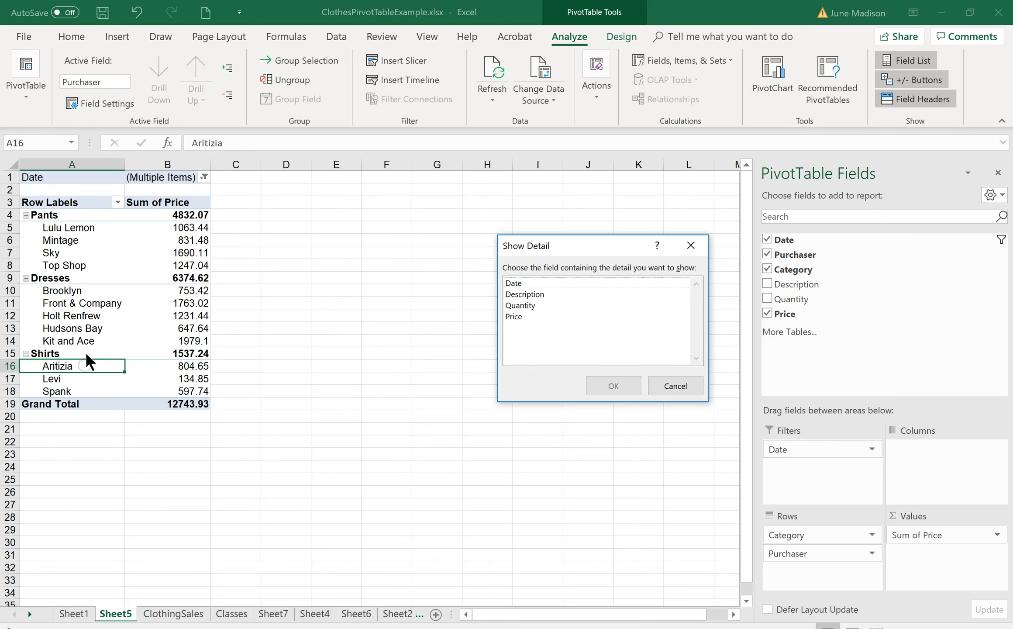
left_click(657, 385)
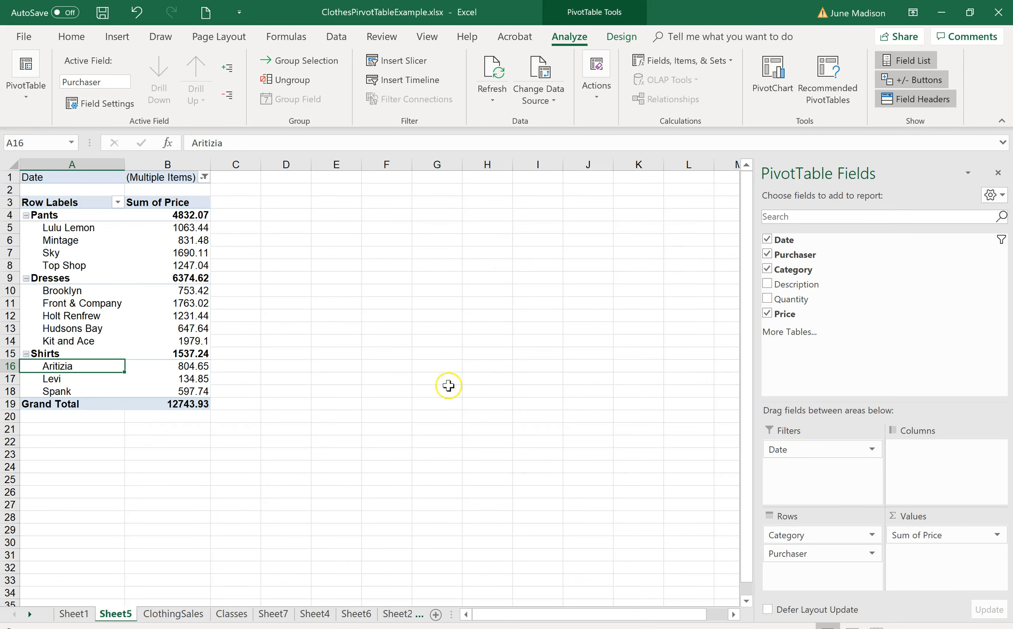
left_click(99, 353)
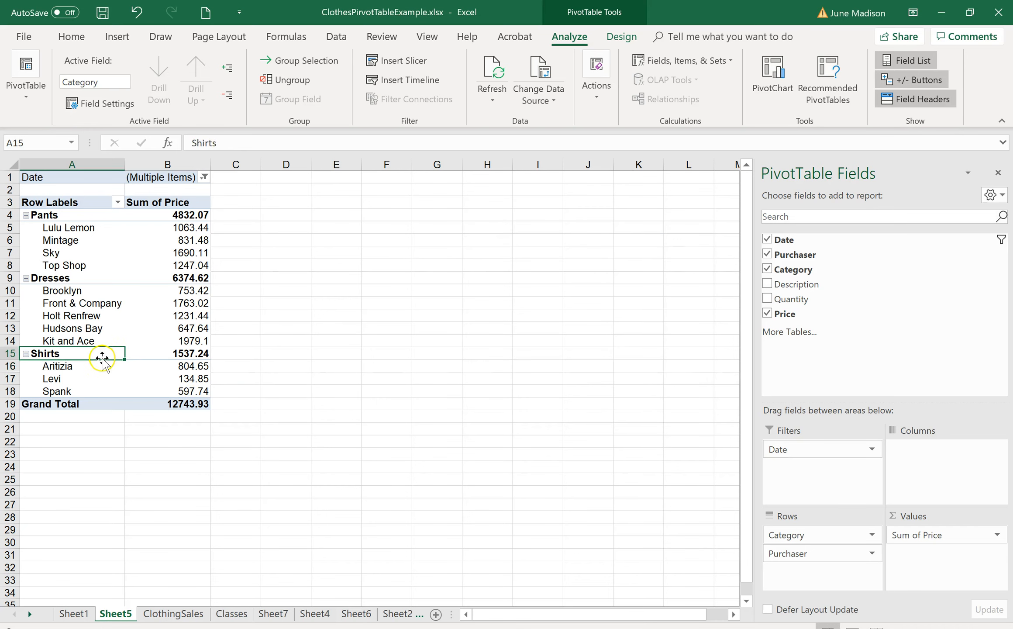
left_click_drag(94, 360, 83, 308)
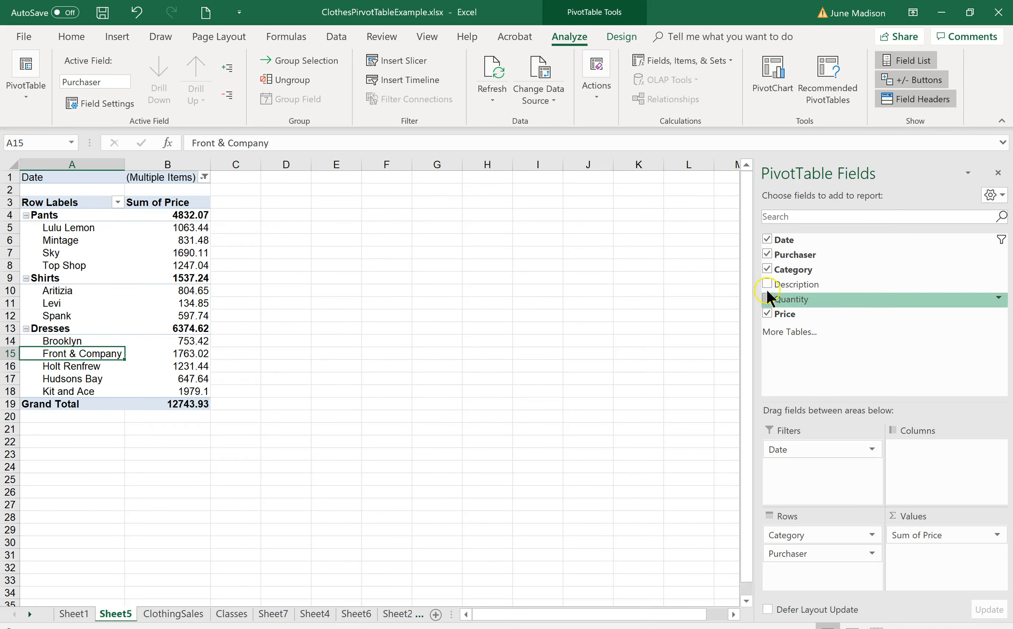
- Replace the Date filter with Quantity as the report filter and show only quantity 36
left_click(766, 240)
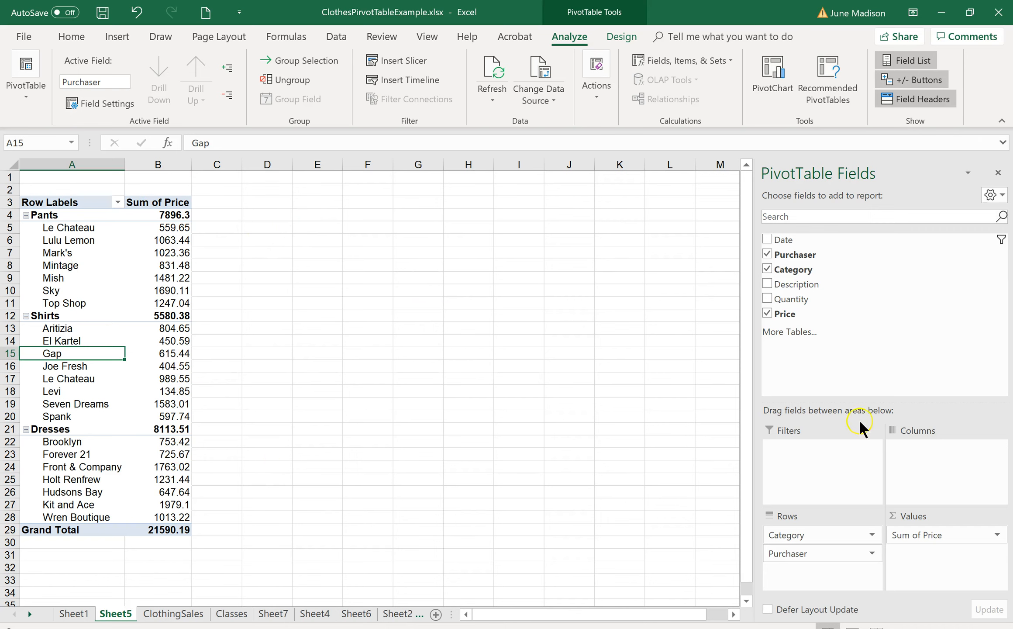
left_click_drag(794, 298, 807, 454)
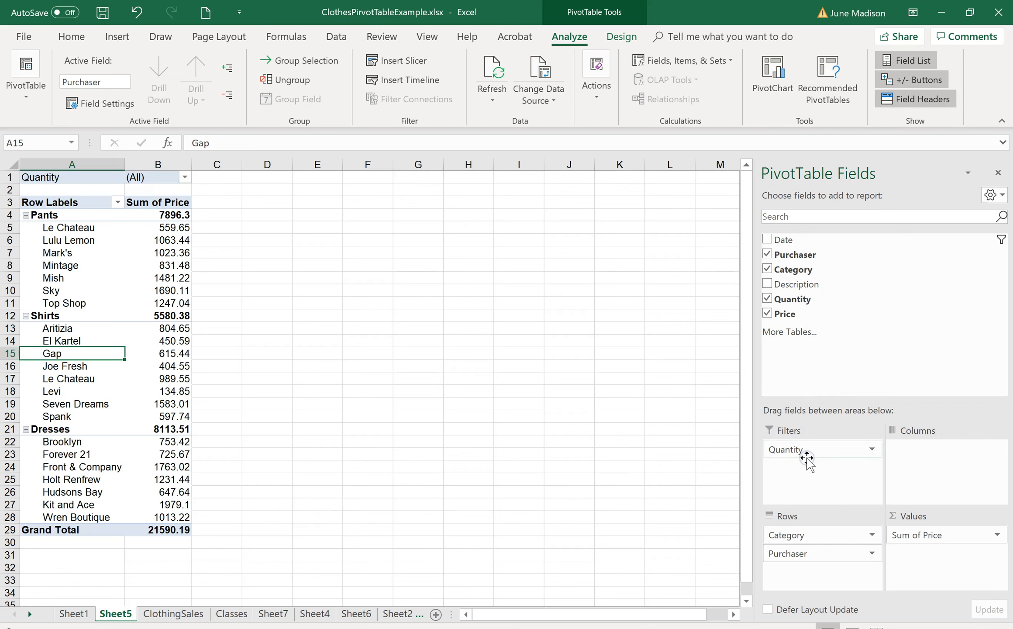
left_click(184, 175)
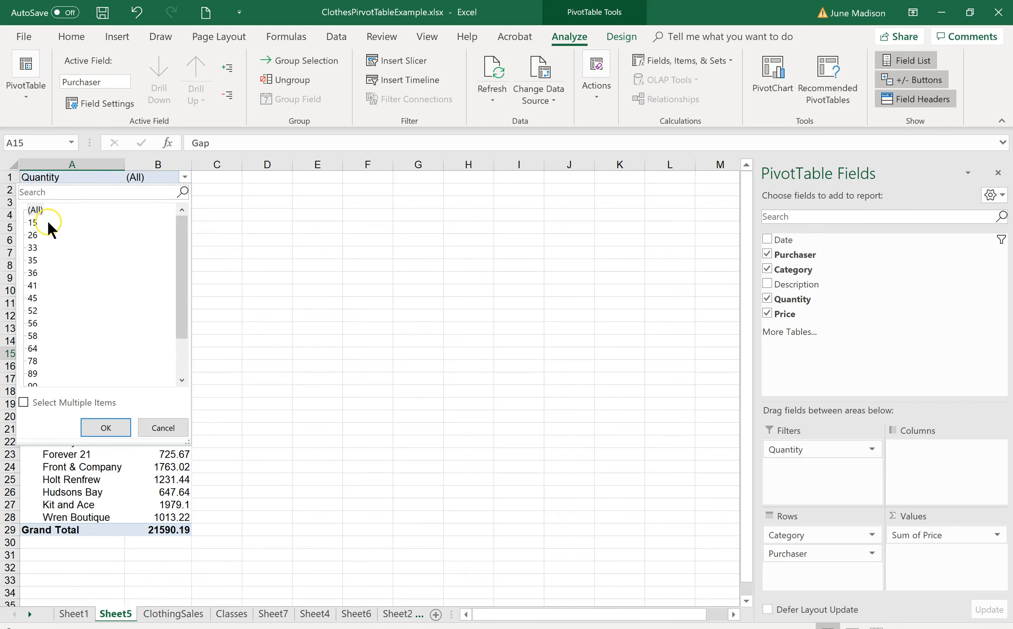
left_click(31, 272)
left_click(100, 430)
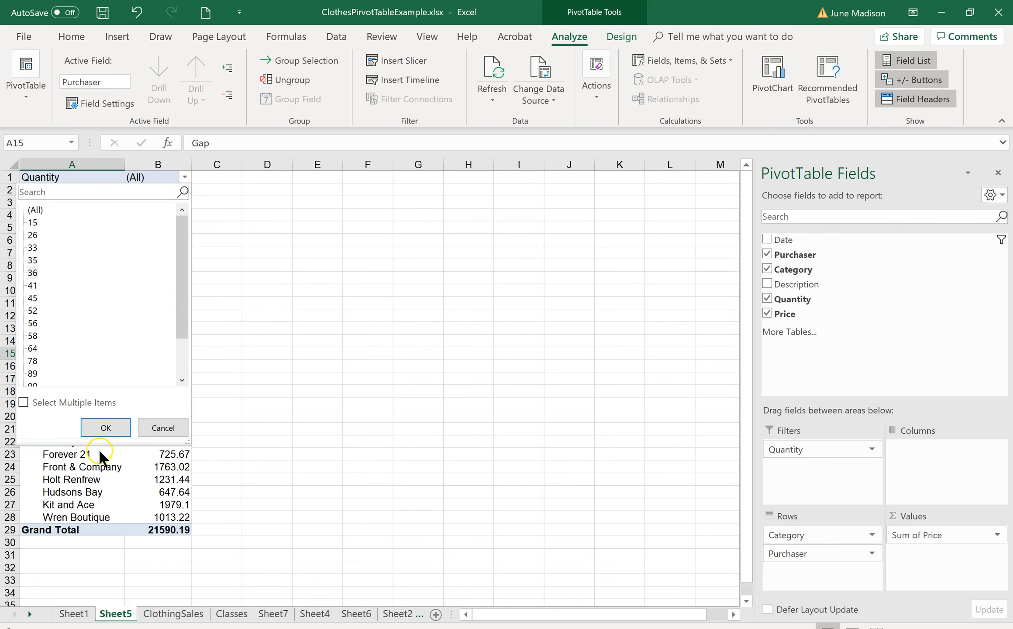
left_click(106, 427)
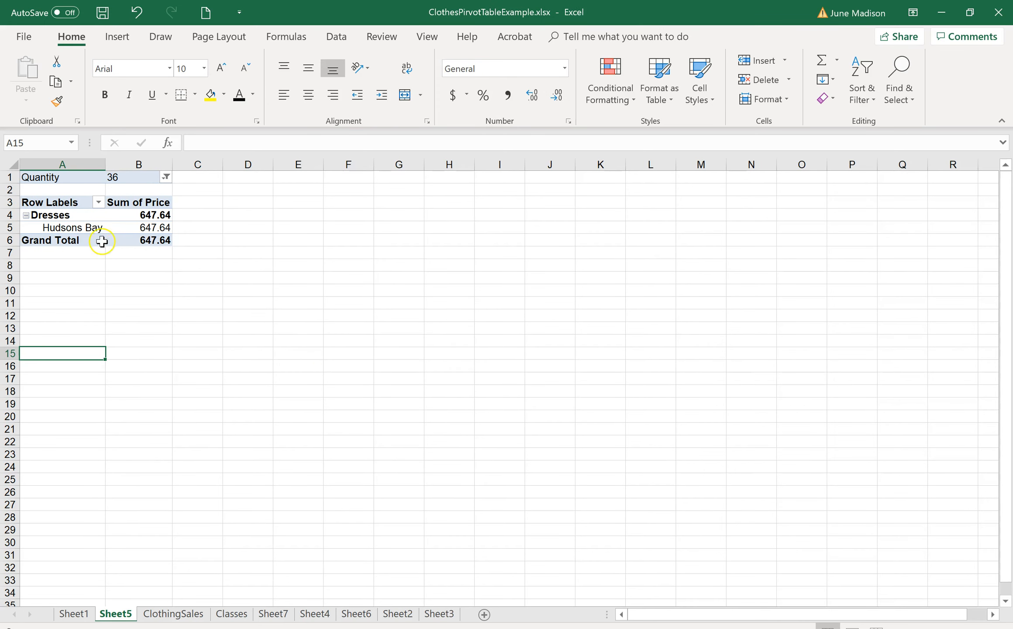
- Empty the PivotTable by removing the Purchaser, Category, Quantity and Price fields
mouse_move(149, 222)
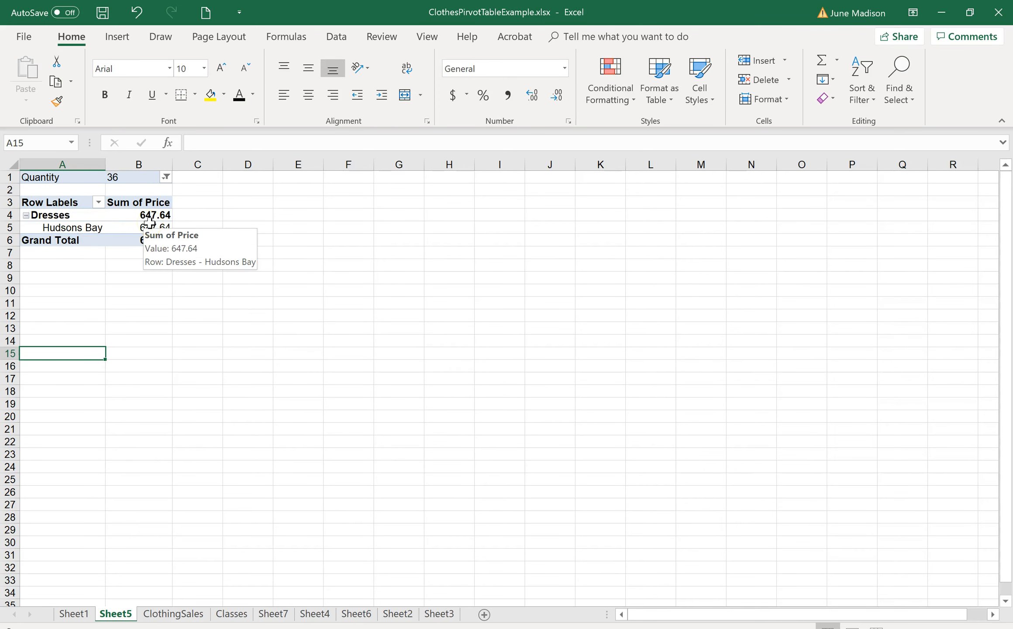
left_click(121, 224)
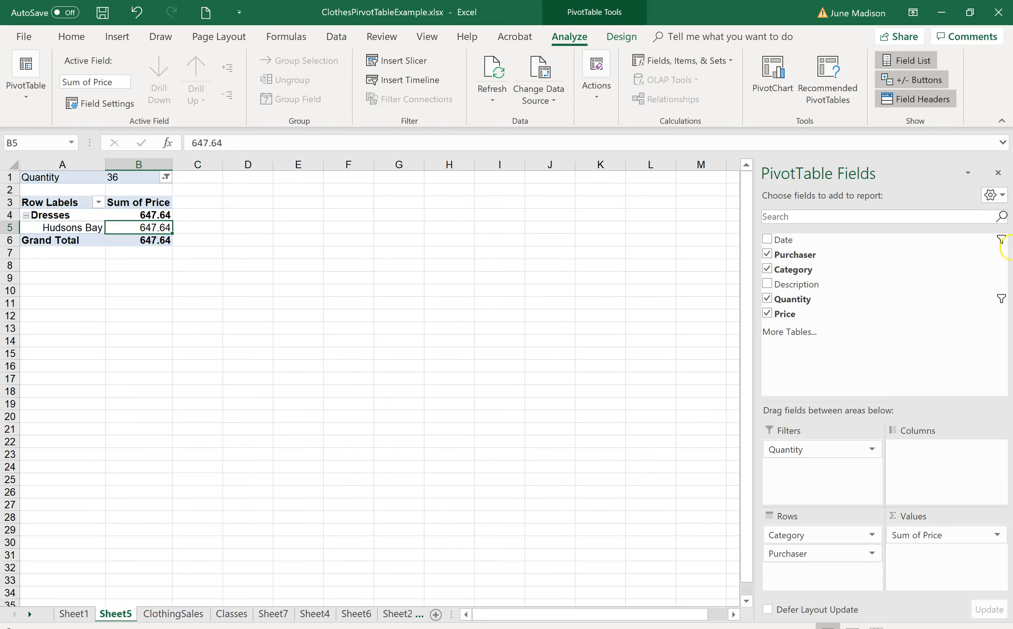
left_click(766, 254)
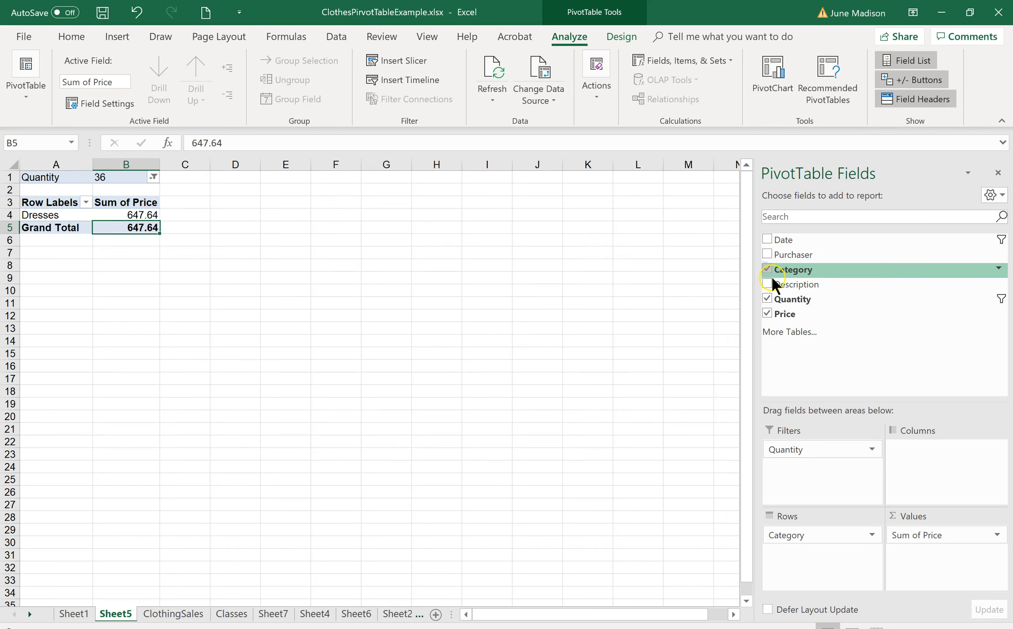
left_click(766, 270)
left_click(767, 298)
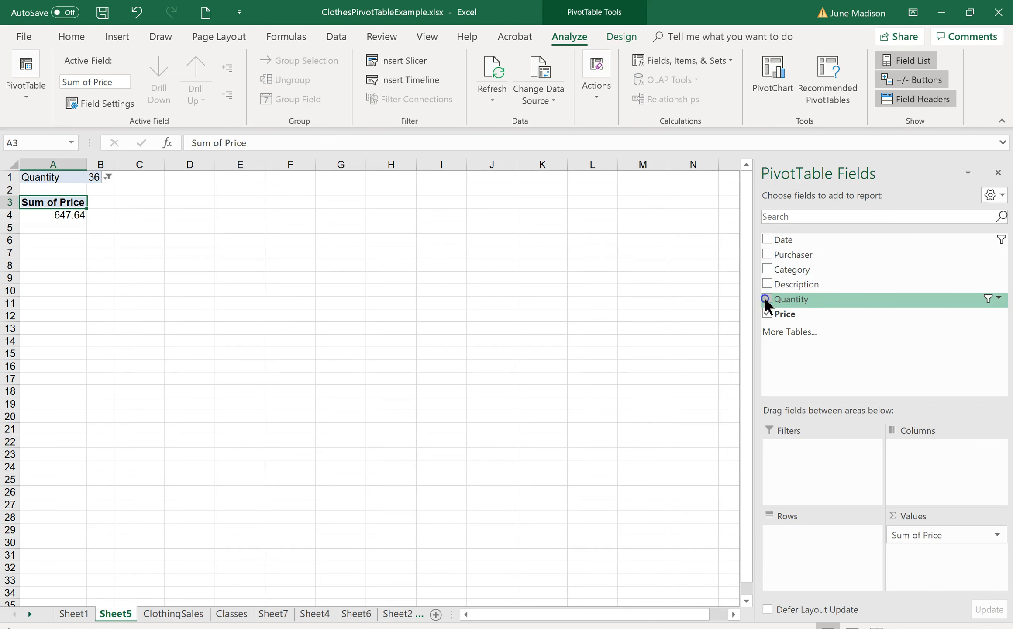
left_click(766, 314)
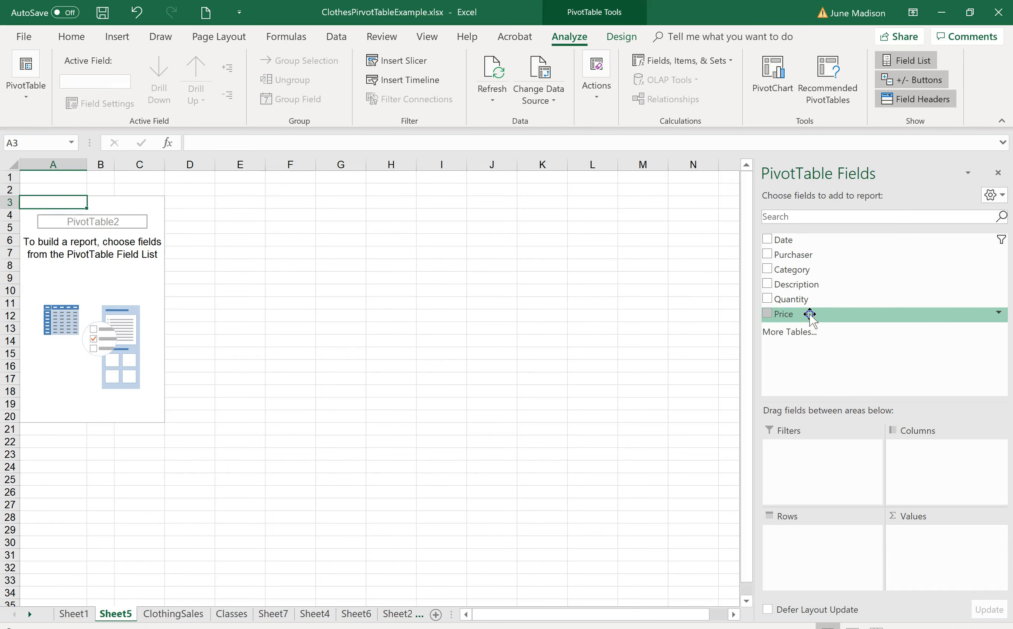
- Rebuild the PivotTable with Description in the rows, Category nested beneath it, and Price summed in the values
left_click_drag(808, 285, 791, 538)
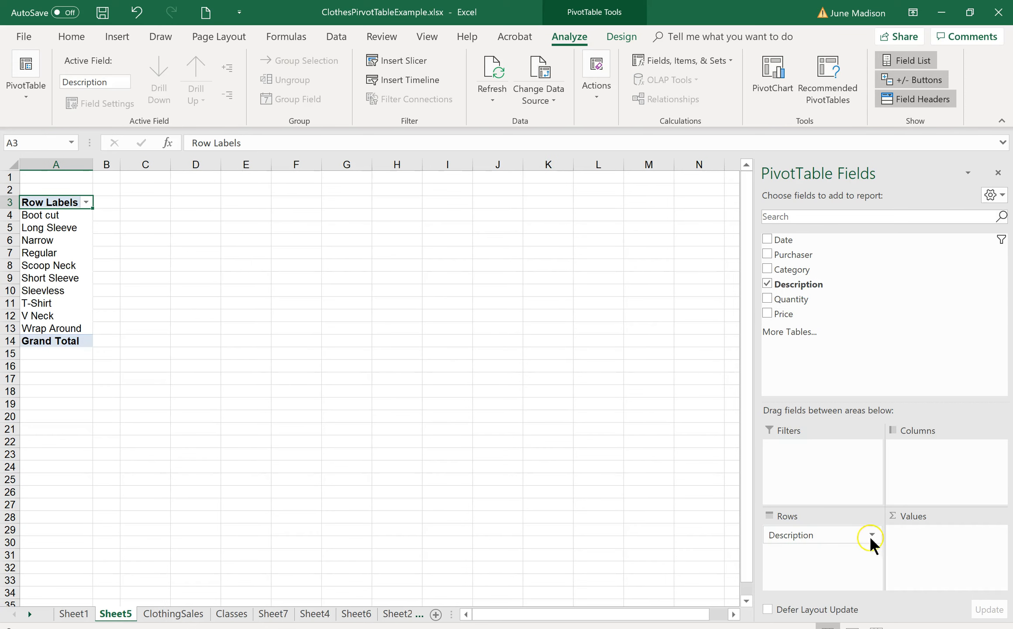
left_click_drag(795, 270, 811, 552)
left_click_drag(771, 312, 951, 553)
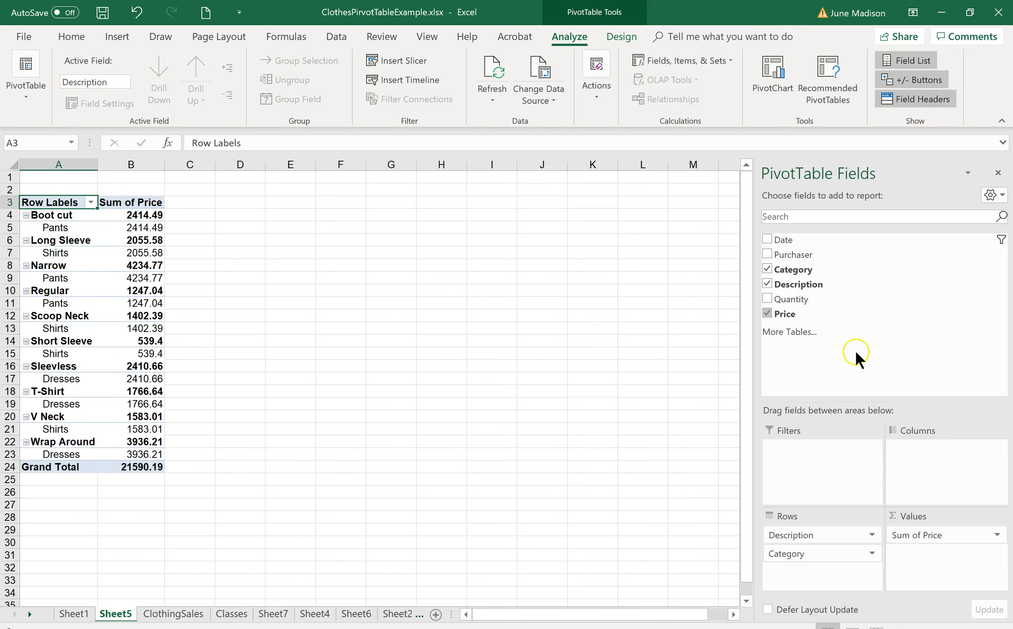
- Add Purchaser as the report filter, show only Brooklyn, and select the T-Shirt row's Sum of Price value
left_click_drag(813, 251, 791, 459)
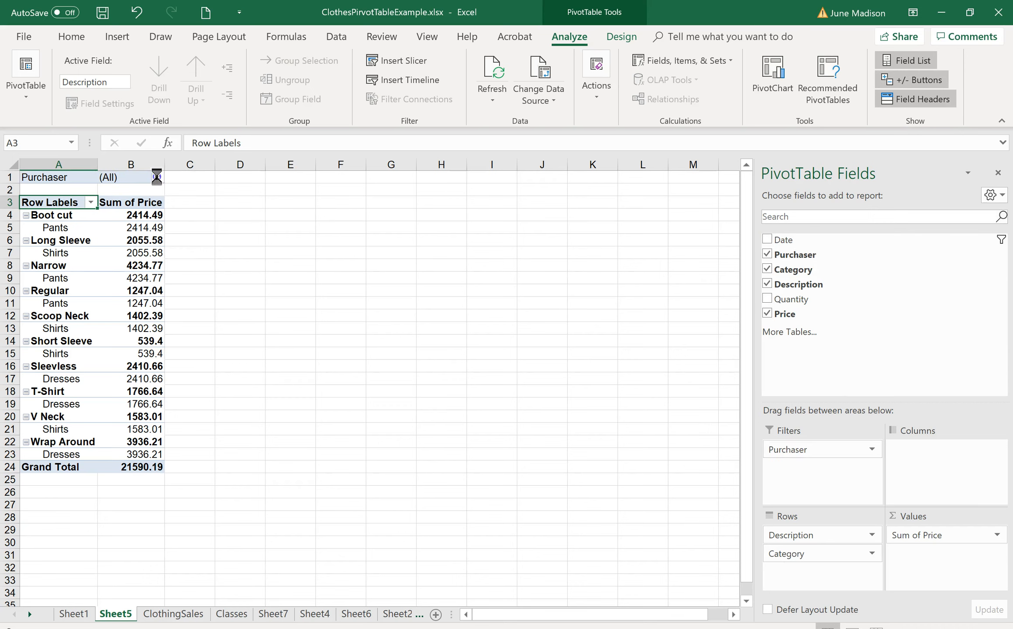
left_click(157, 177)
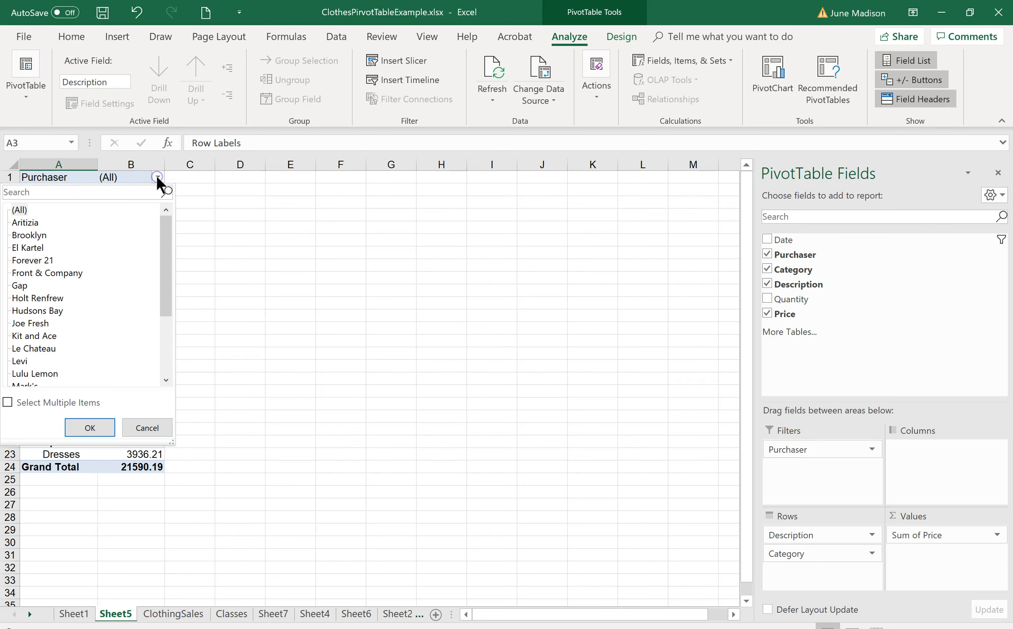
left_click(27, 234)
left_click(88, 419)
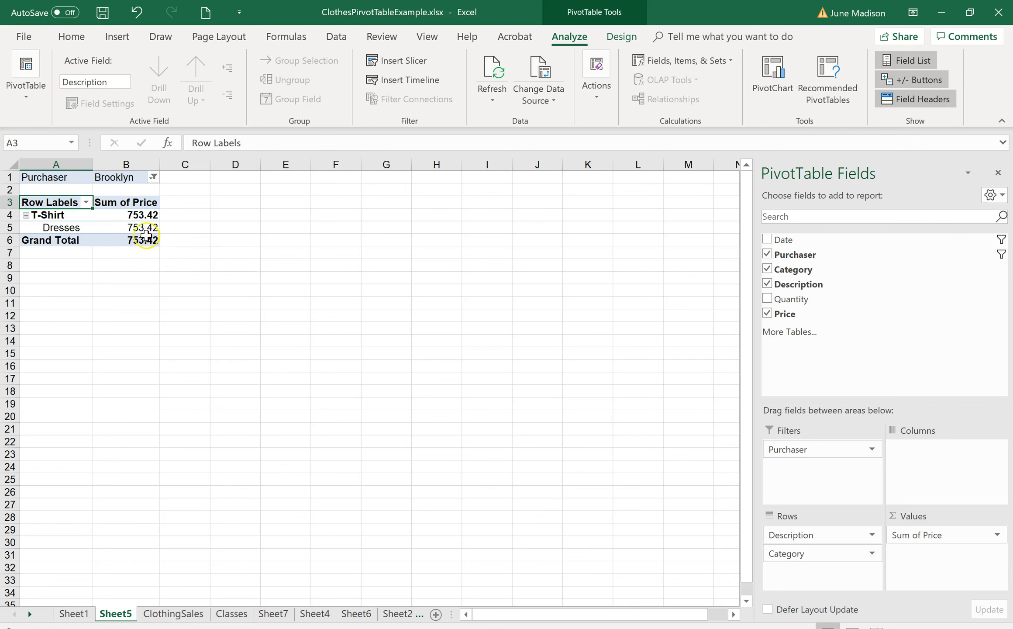
left_click(126, 215)
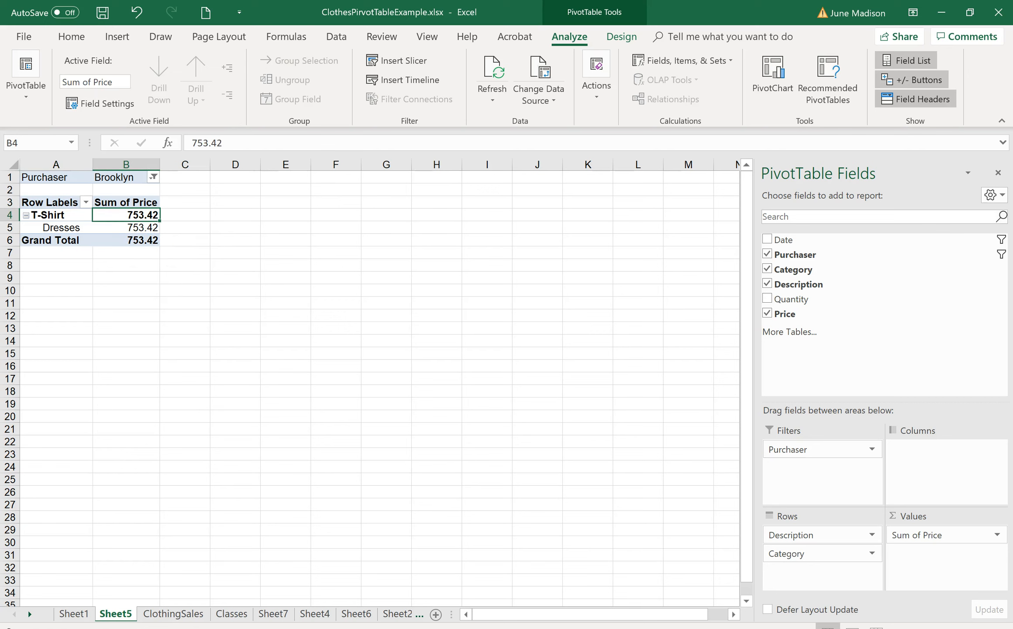